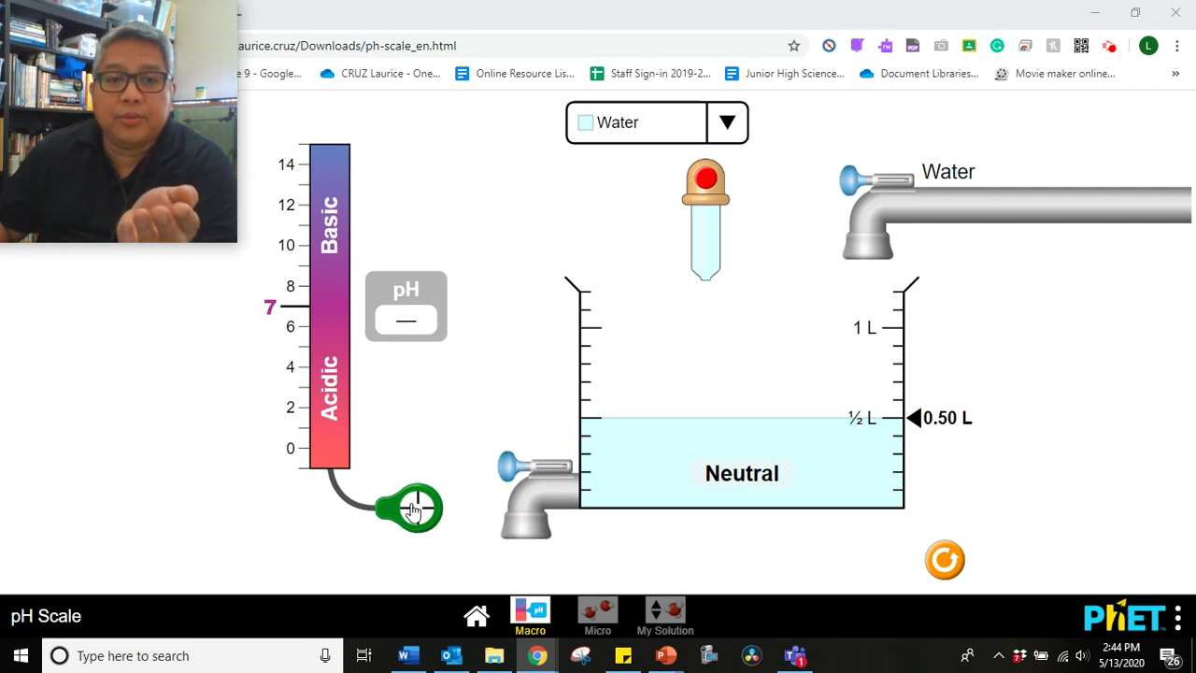
- Dip the pH probe into the 0.50 L of water so the meter reads 7.00, neutral
drag(413, 509, 696, 442)
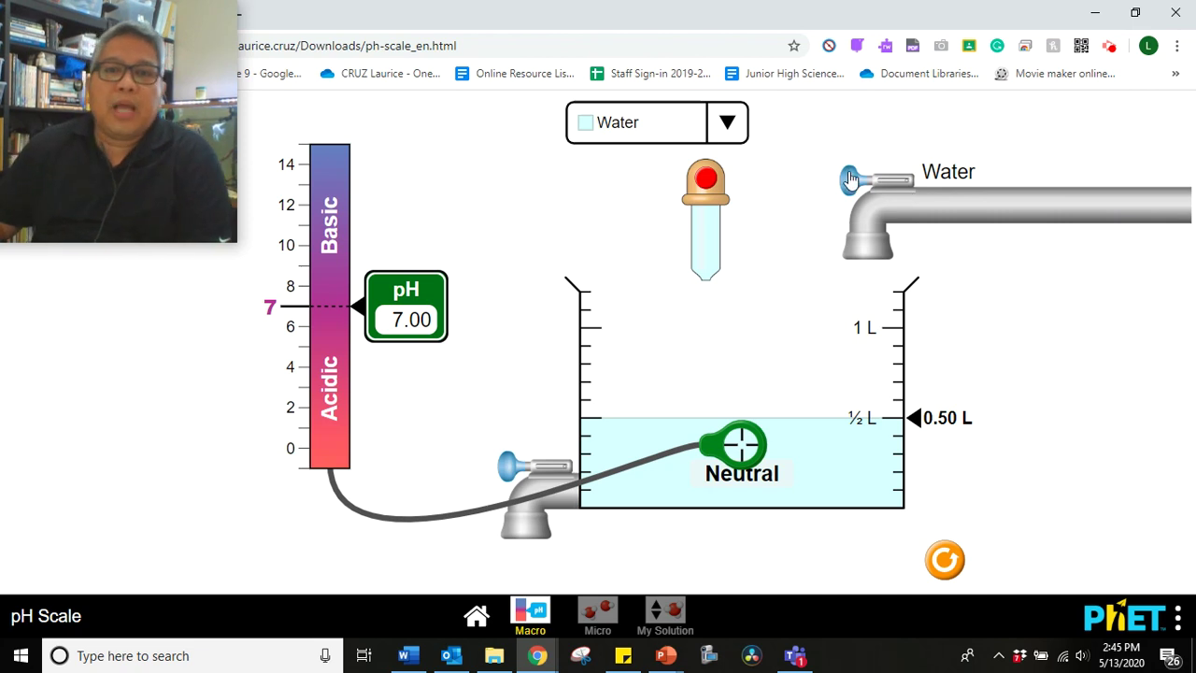
- Top the water up to 1.02 L while the pH holds at 7.00
click(851, 187)
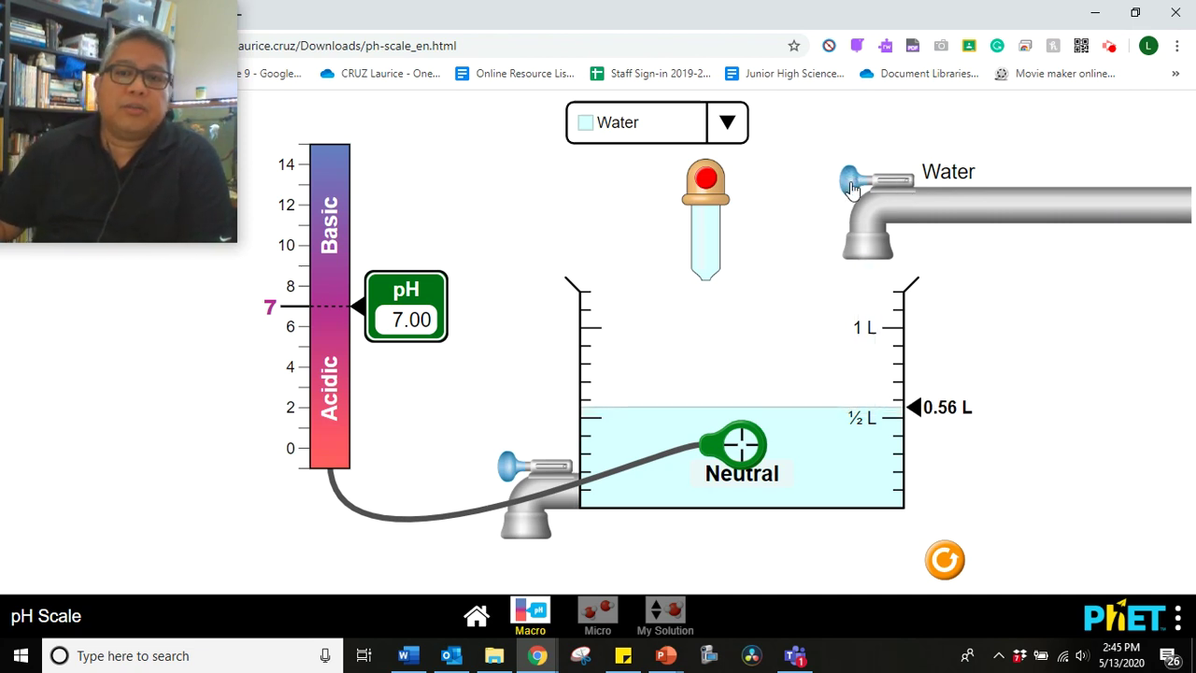
click(851, 186)
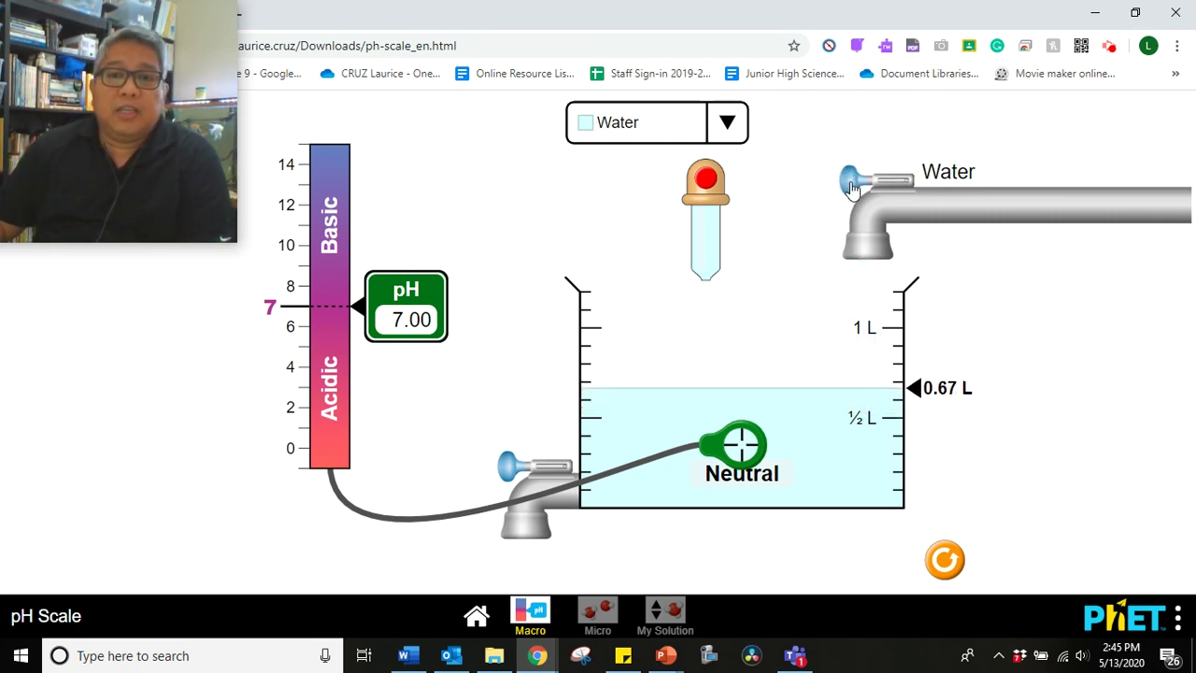
click(852, 186)
click(852, 187)
click(852, 187)
click(852, 186)
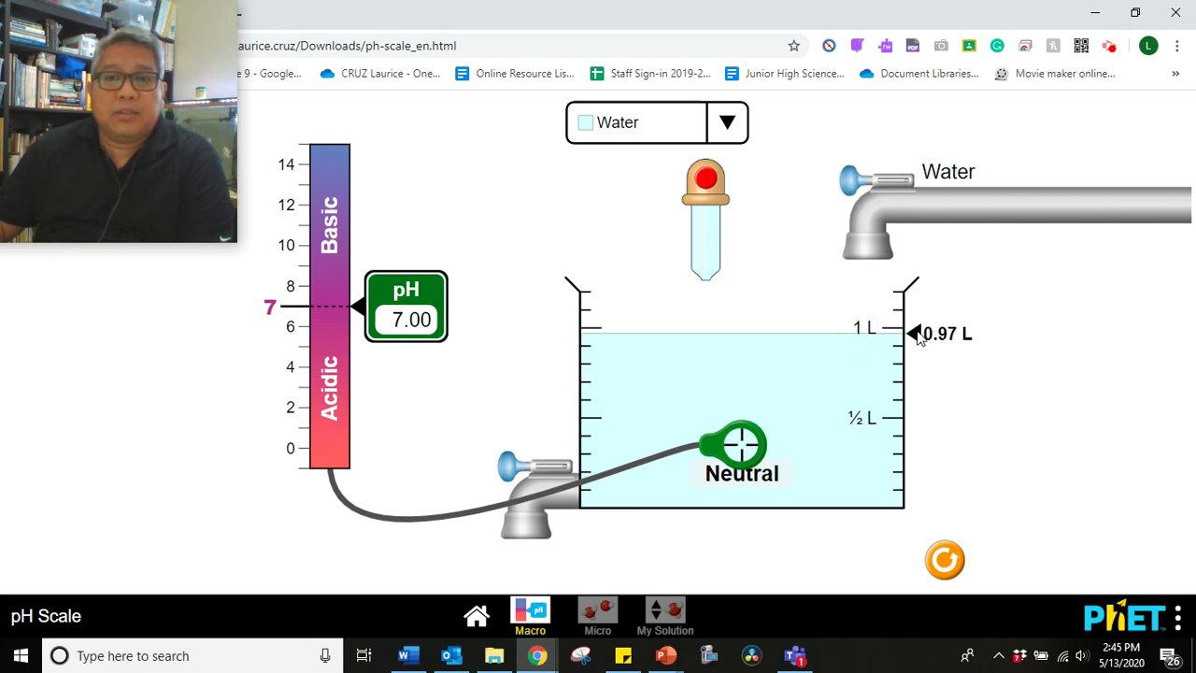
click(851, 186)
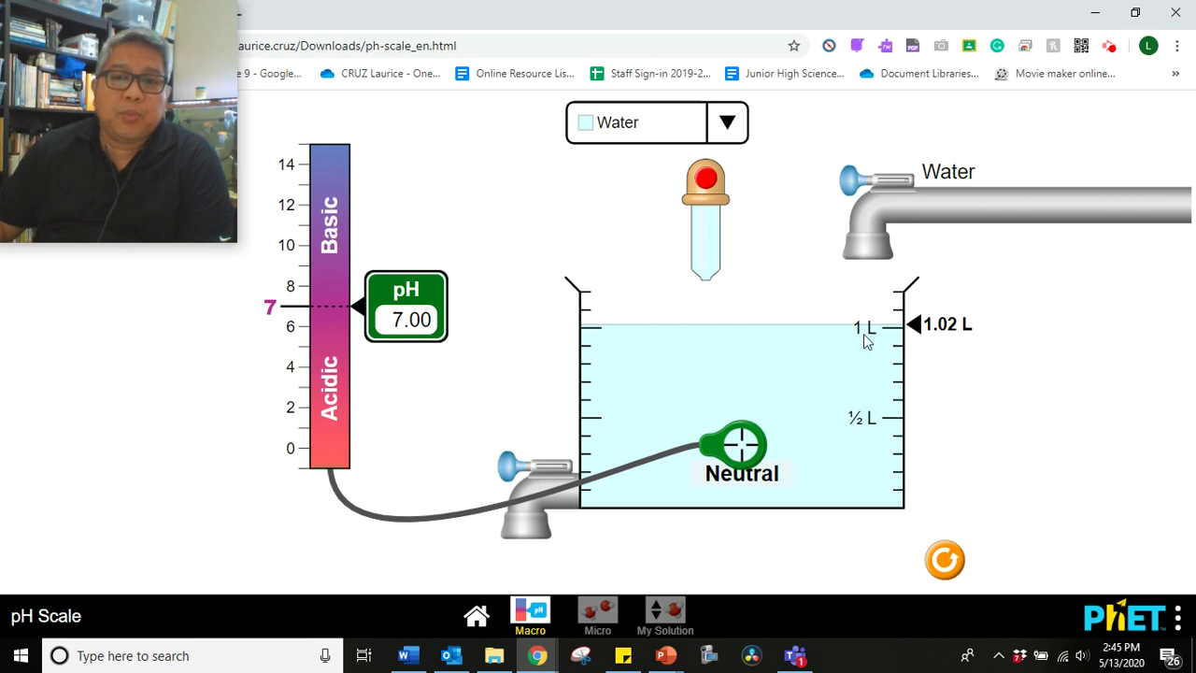
- Switch the beaker to Drain Cleaner and dilute it with water to about 1 L
click(728, 122)
click(645, 165)
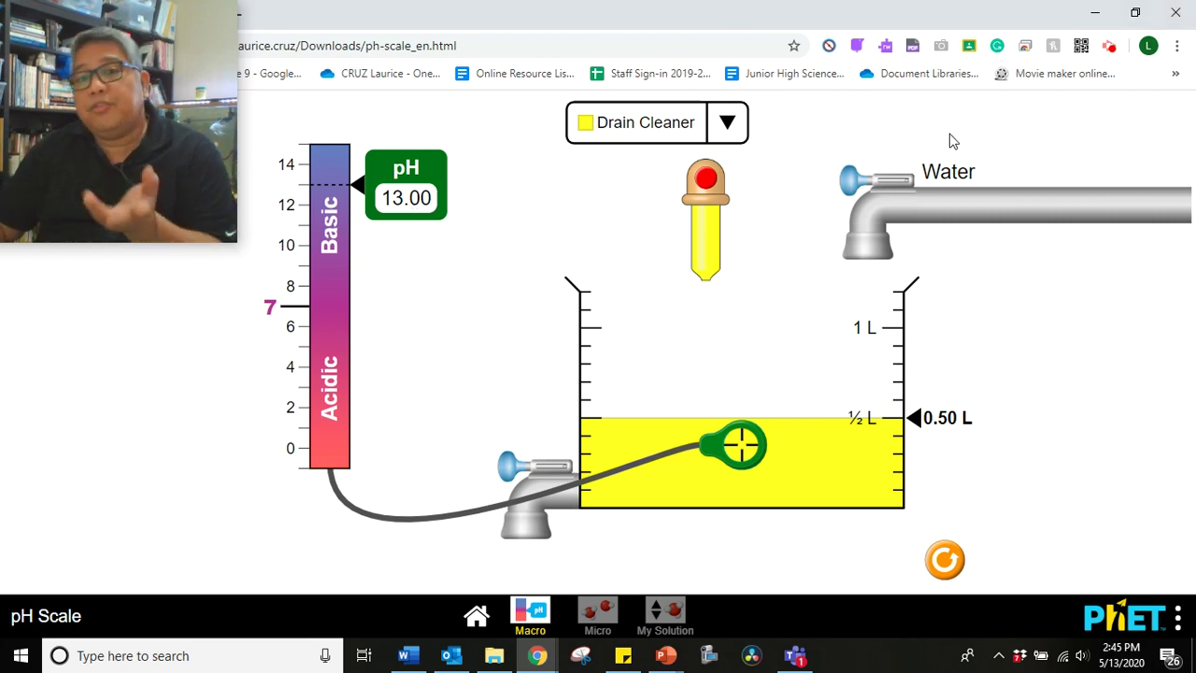
click(852, 189)
click(852, 190)
click(852, 190)
click(852, 190)
click(852, 190)
click(852, 190)
click(852, 190)
click(852, 189)
click(852, 190)
click(850, 187)
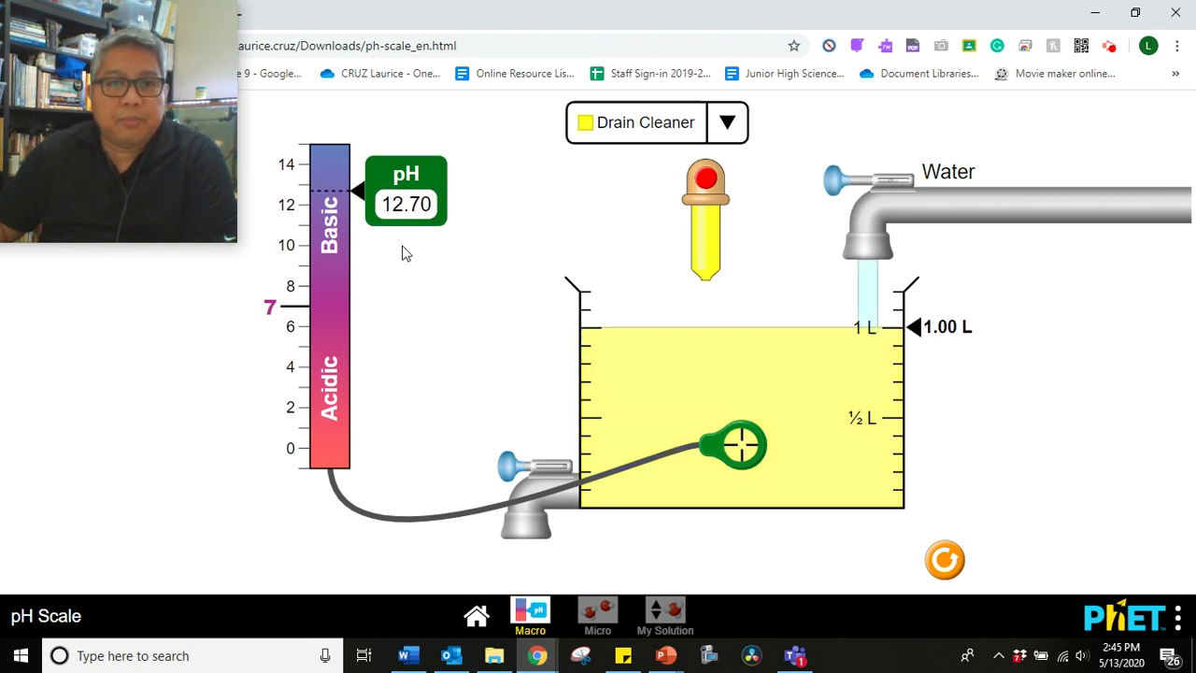
click(846, 183)
click(847, 183)
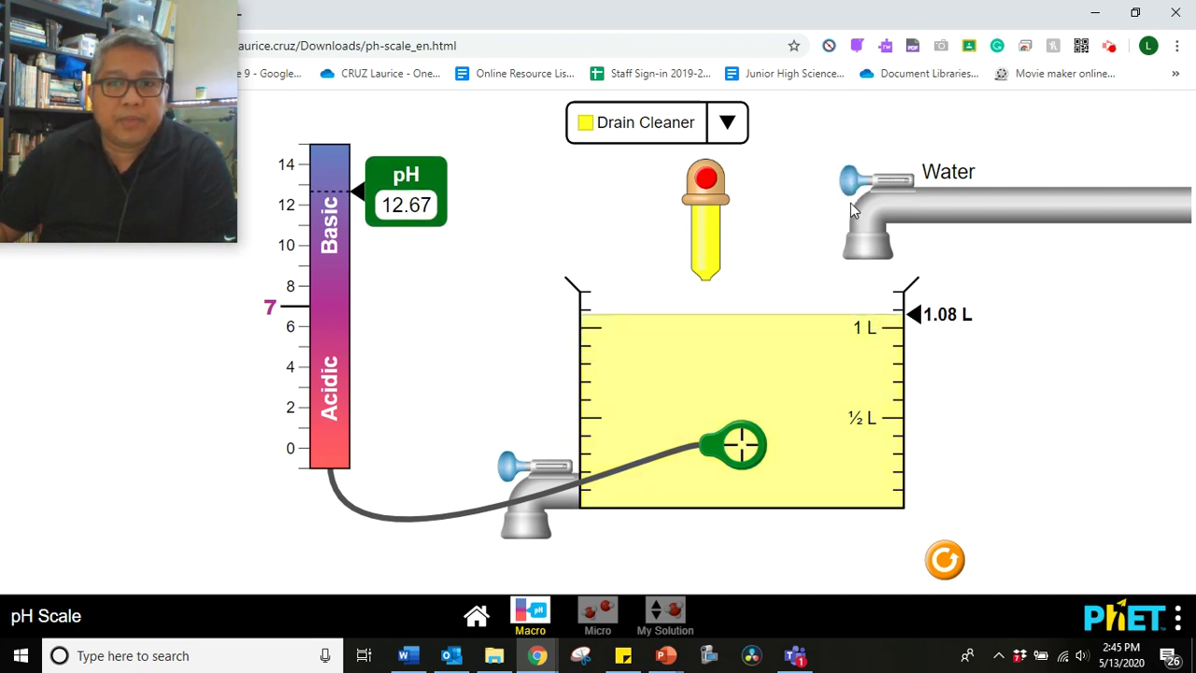
- Drain the diluted Drain Cleaner back down to 0.51 L, reading pH 12.65
click(518, 465)
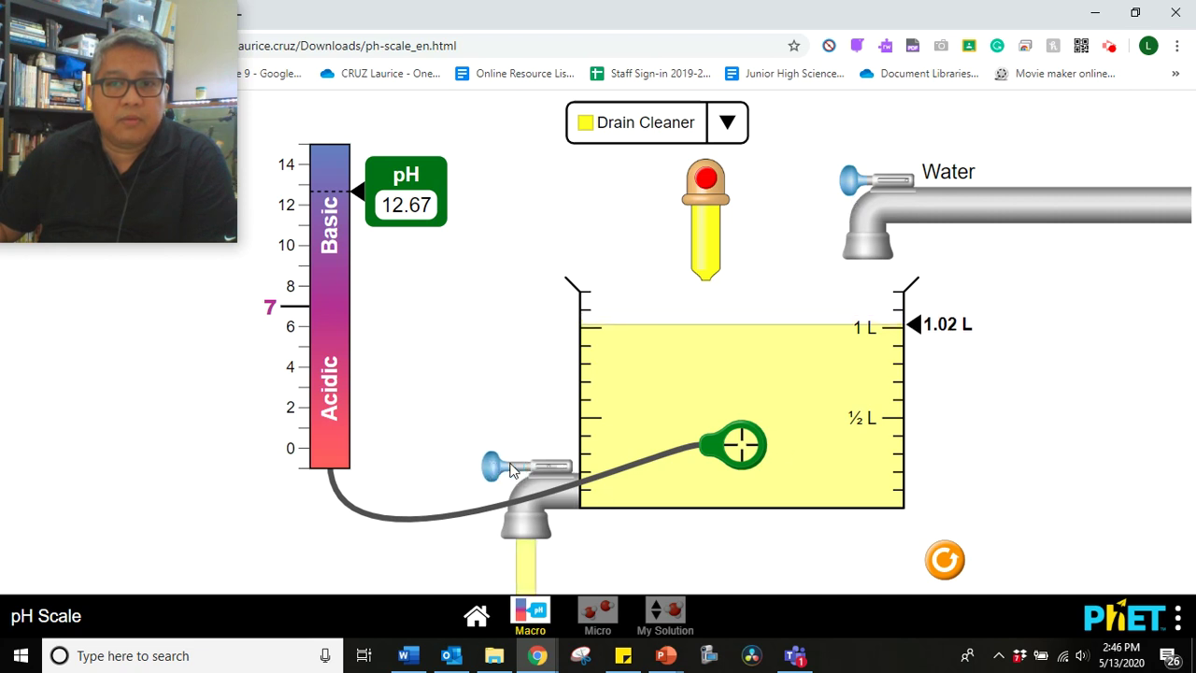
click(852, 183)
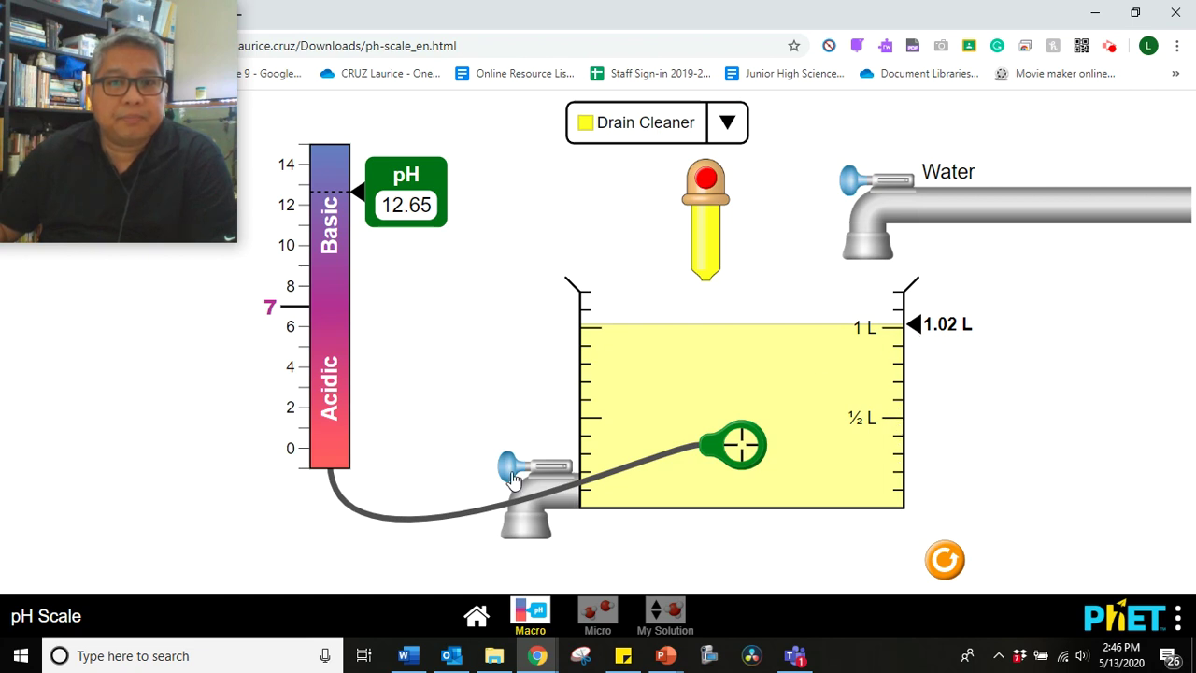
drag(528, 472, 511, 479)
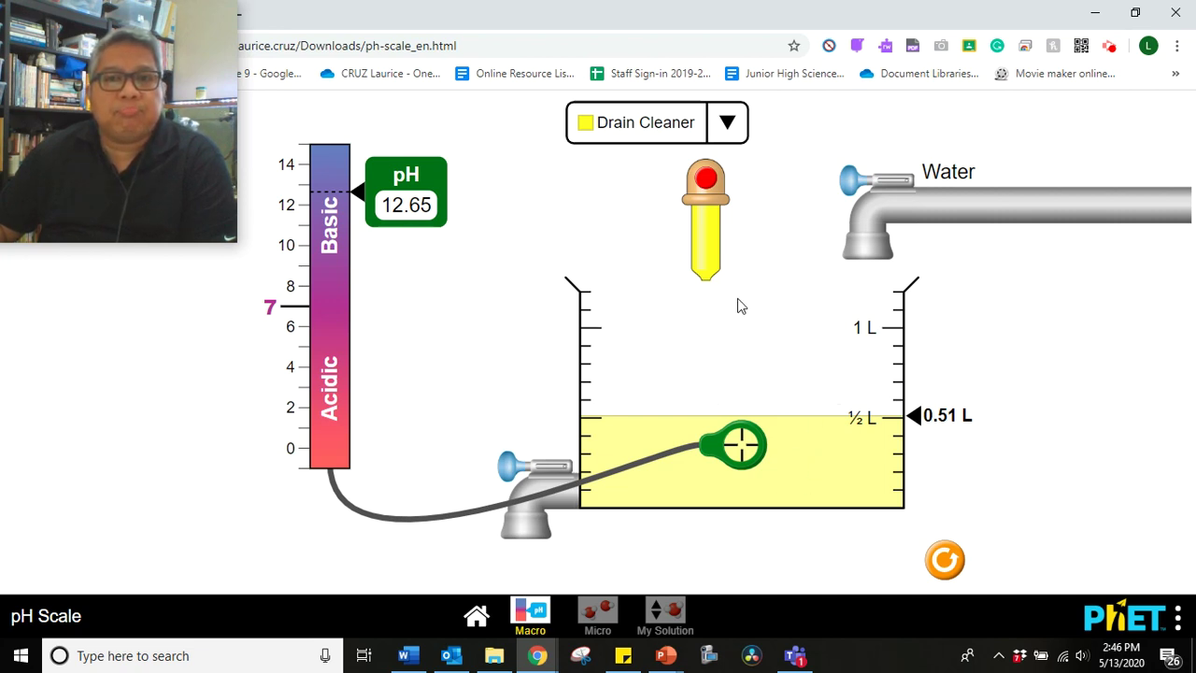
- Switch to Hand Soap and dilute it to 0.99 L, taking pH from 10.00 to 9.70
click(727, 123)
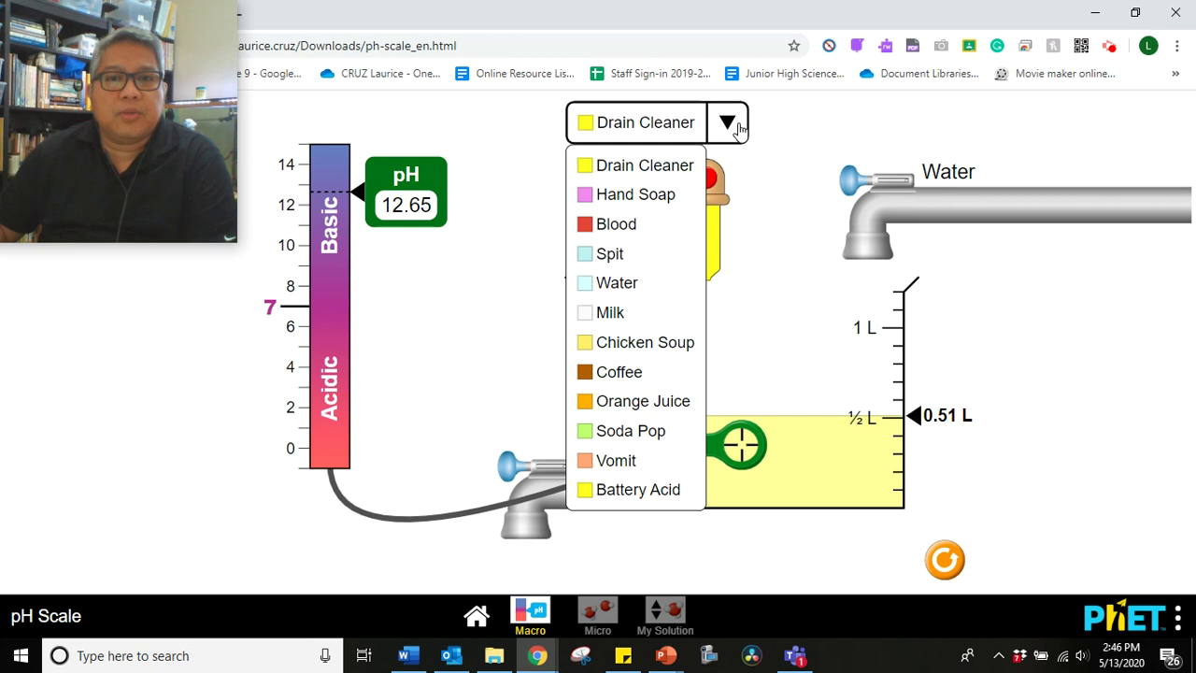
click(642, 199)
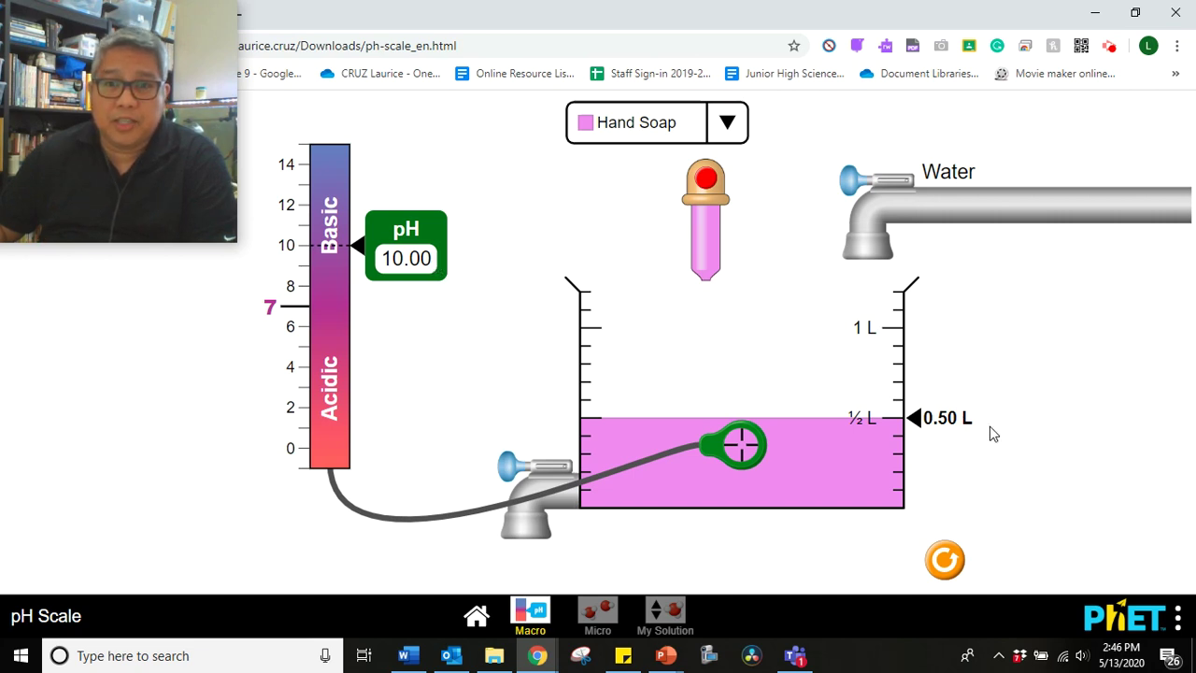
click(855, 189)
click(855, 189)
click(855, 189)
click(855, 189)
click(855, 188)
click(855, 189)
click(854, 189)
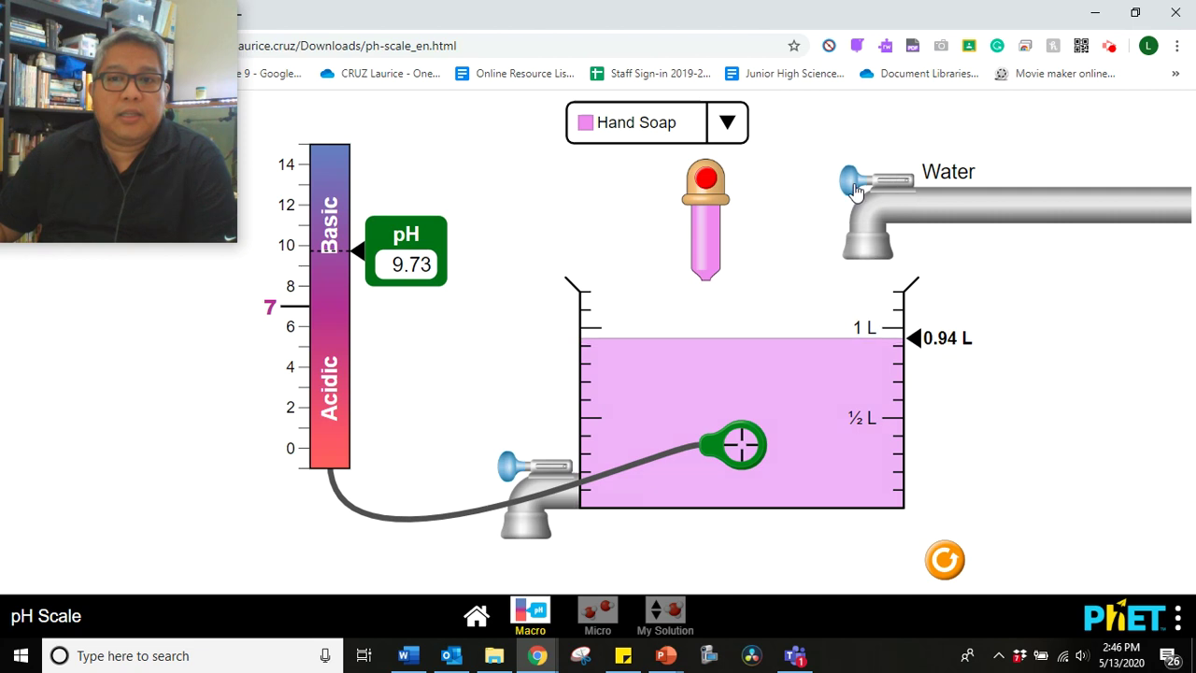
click(855, 189)
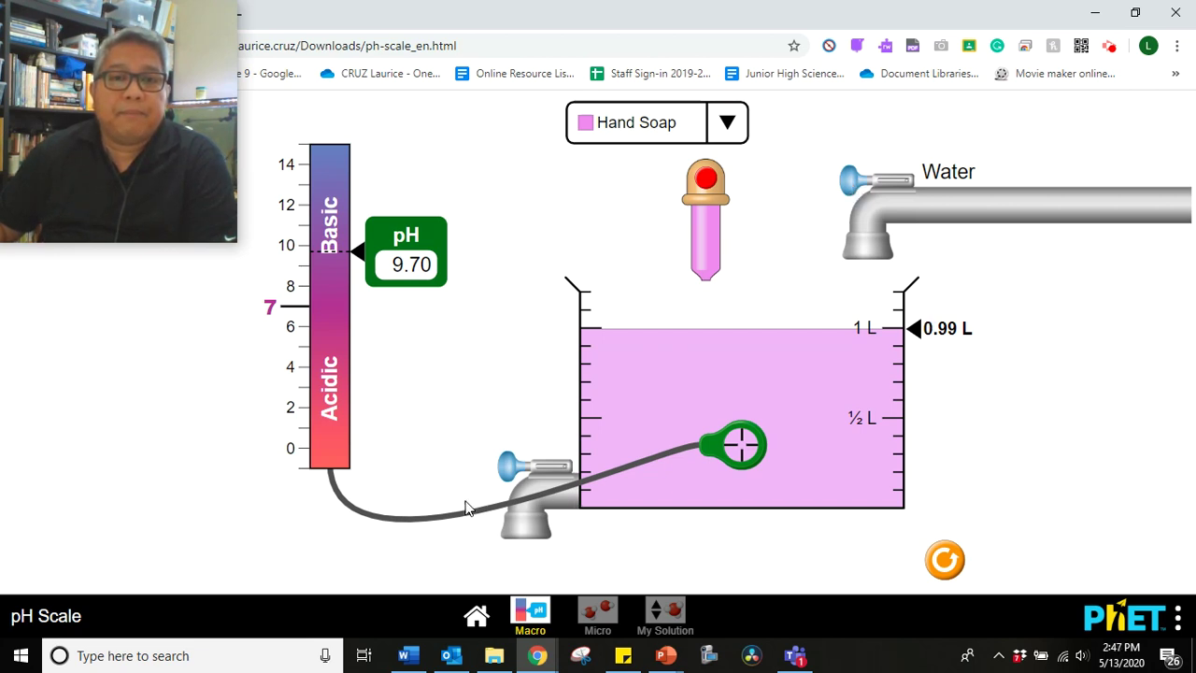
click(736, 126)
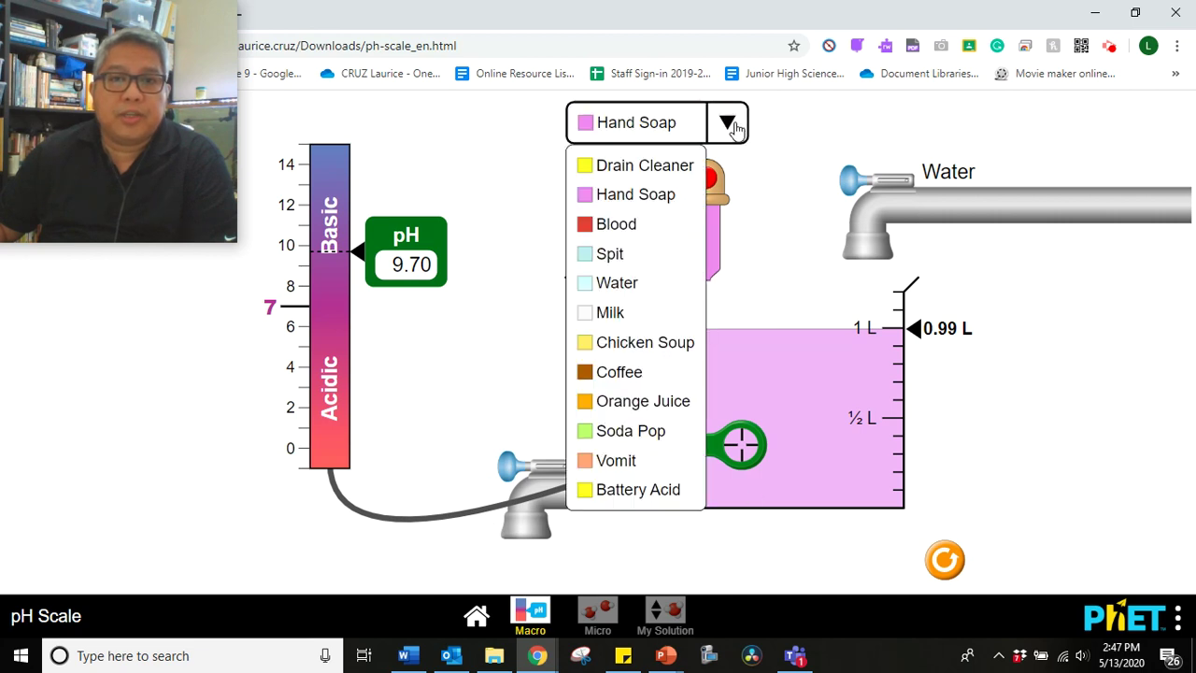
- Fill the beaker with Blood and add water to 1.02 L, dropping pH from 7.40 to 7.24
click(616, 227)
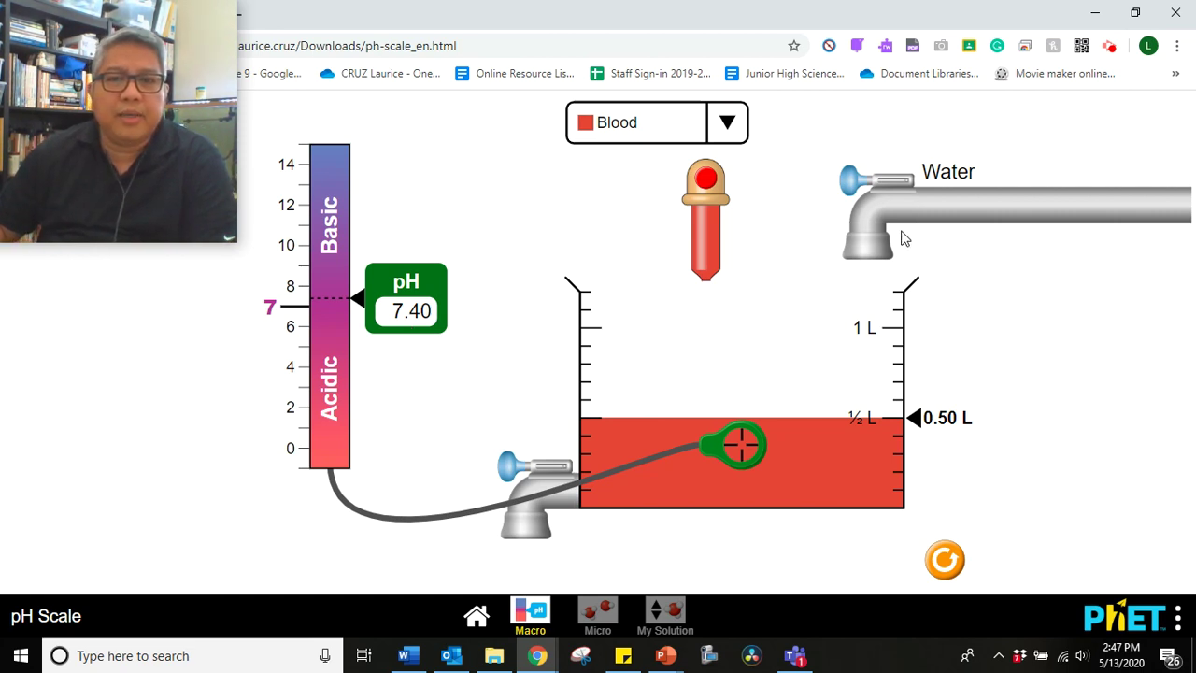
drag(858, 183, 855, 184)
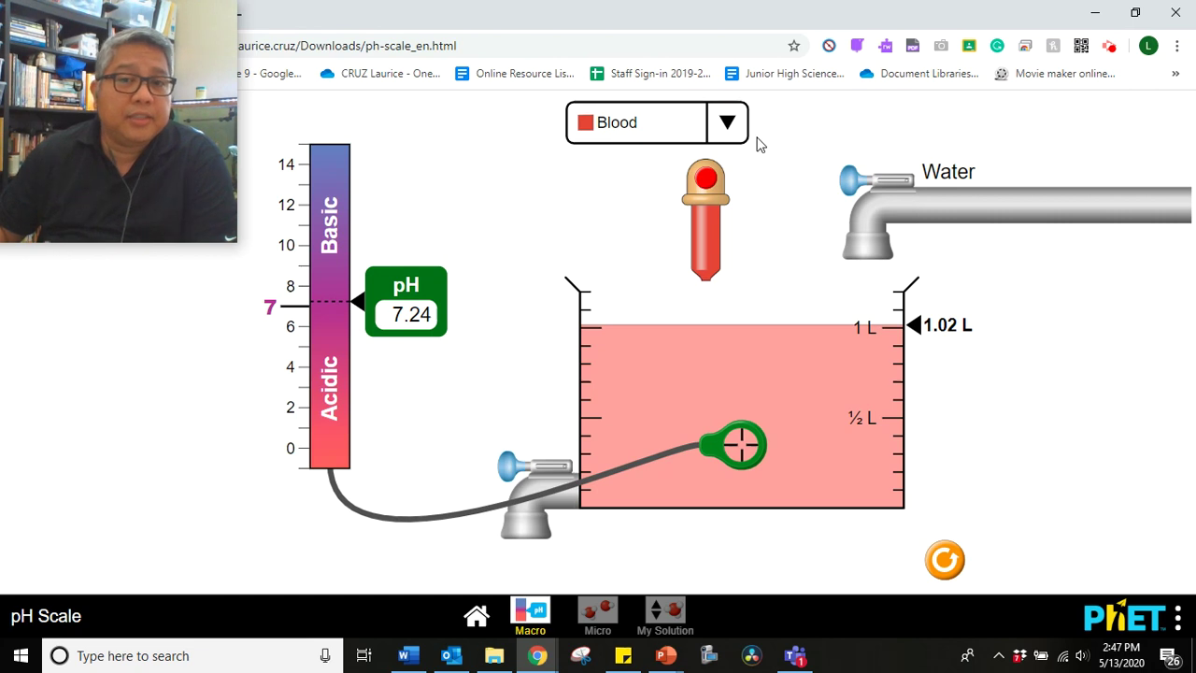
- Switch to Spit and dilute it with water to 1.02 L, pH falling from 7.40 to 7.24
click(730, 125)
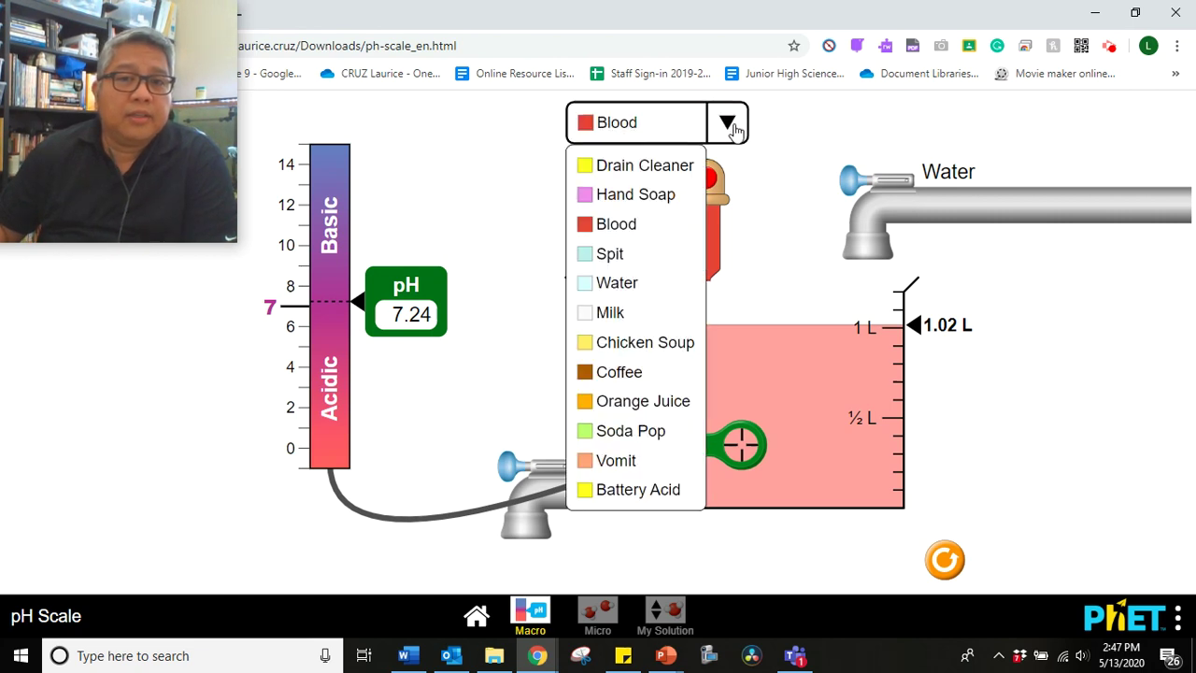
click(620, 260)
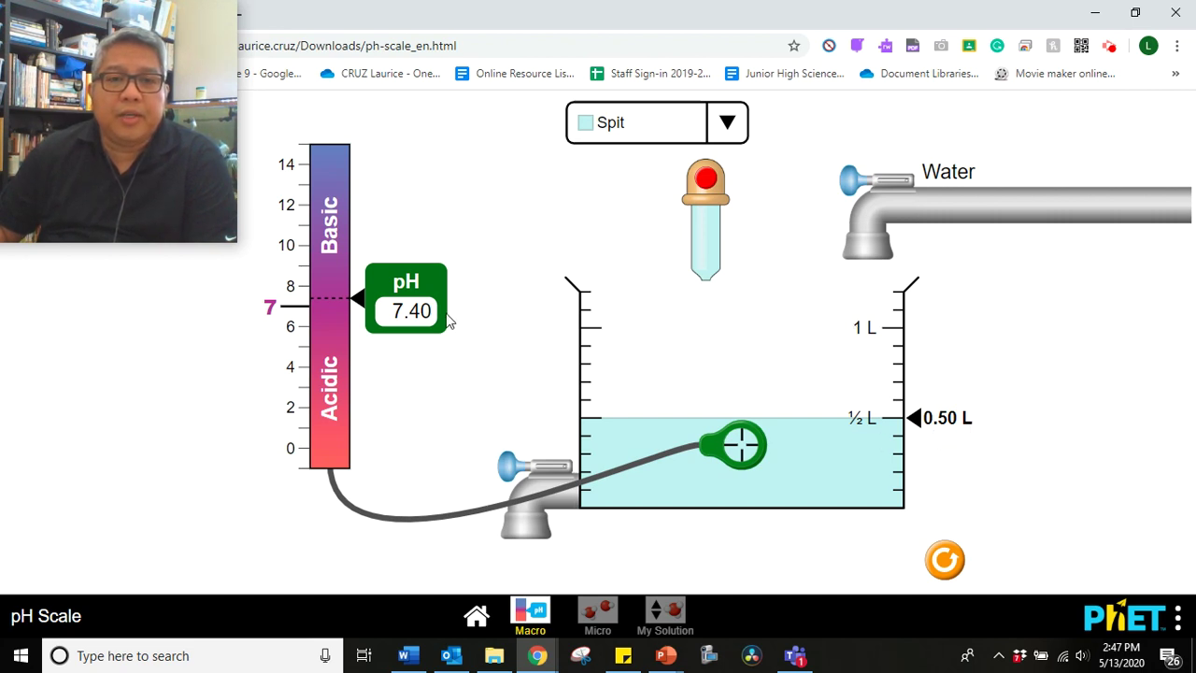
click(854, 180)
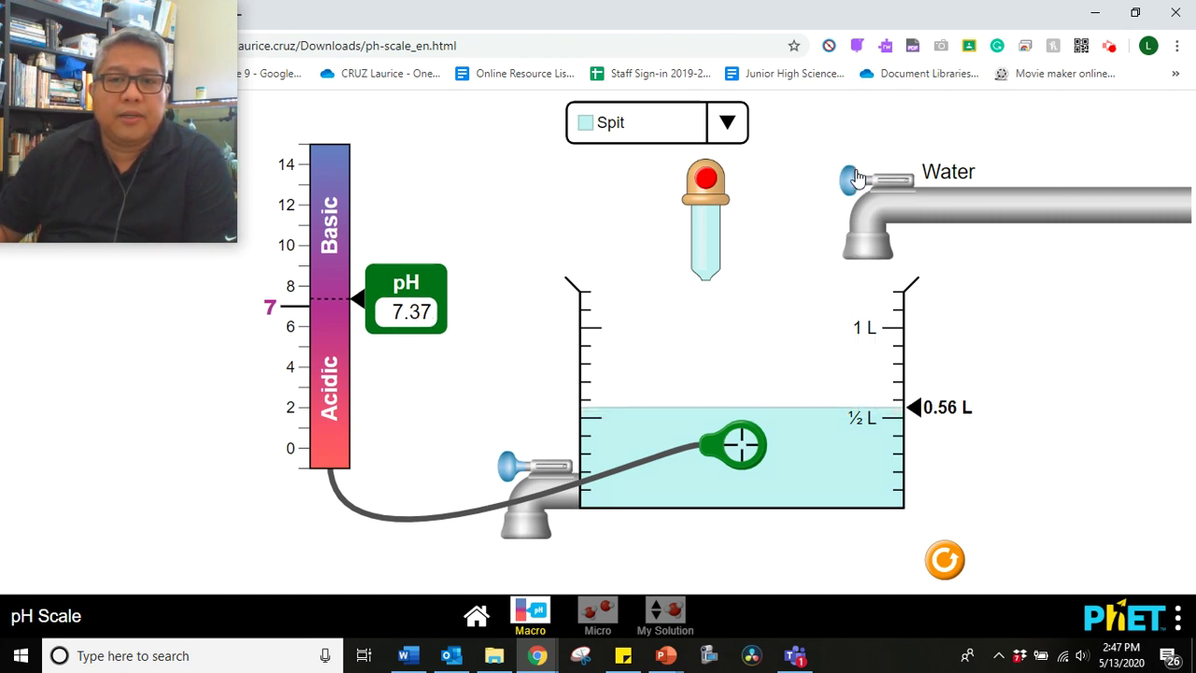
click(856, 178)
click(856, 178)
click(855, 178)
click(856, 178)
click(856, 178)
click(856, 179)
click(856, 179)
click(857, 178)
click(853, 179)
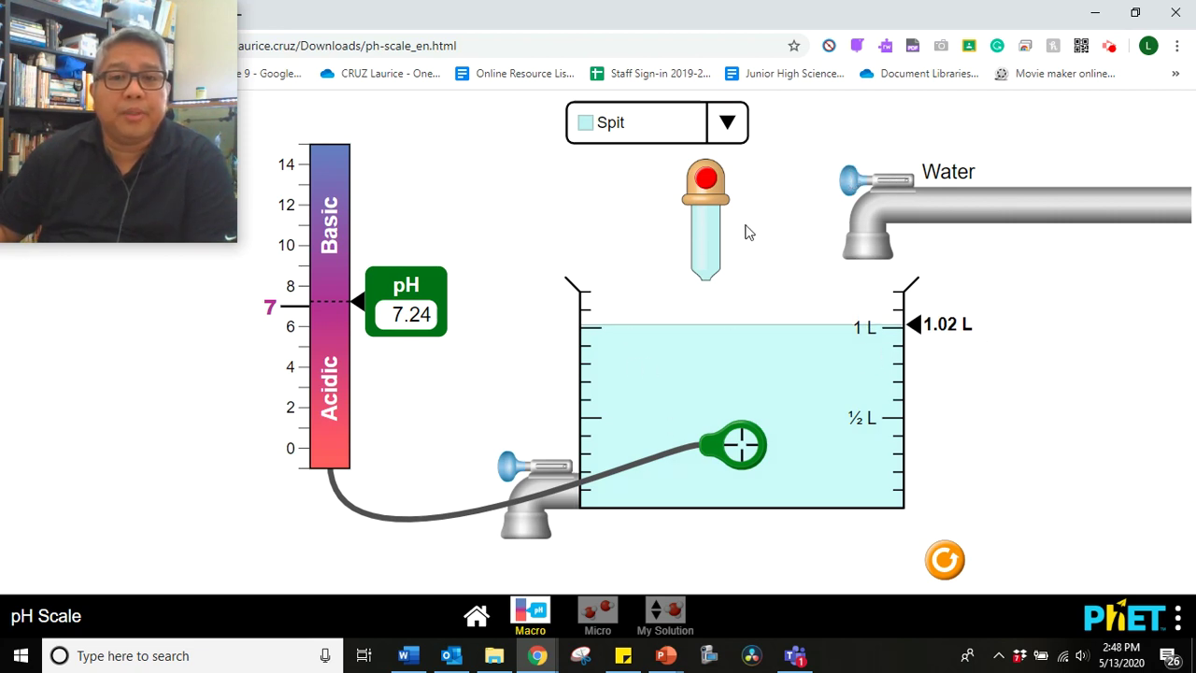
- Load 0.50 L of Milk into the beaker, reading pH 6.50
click(734, 123)
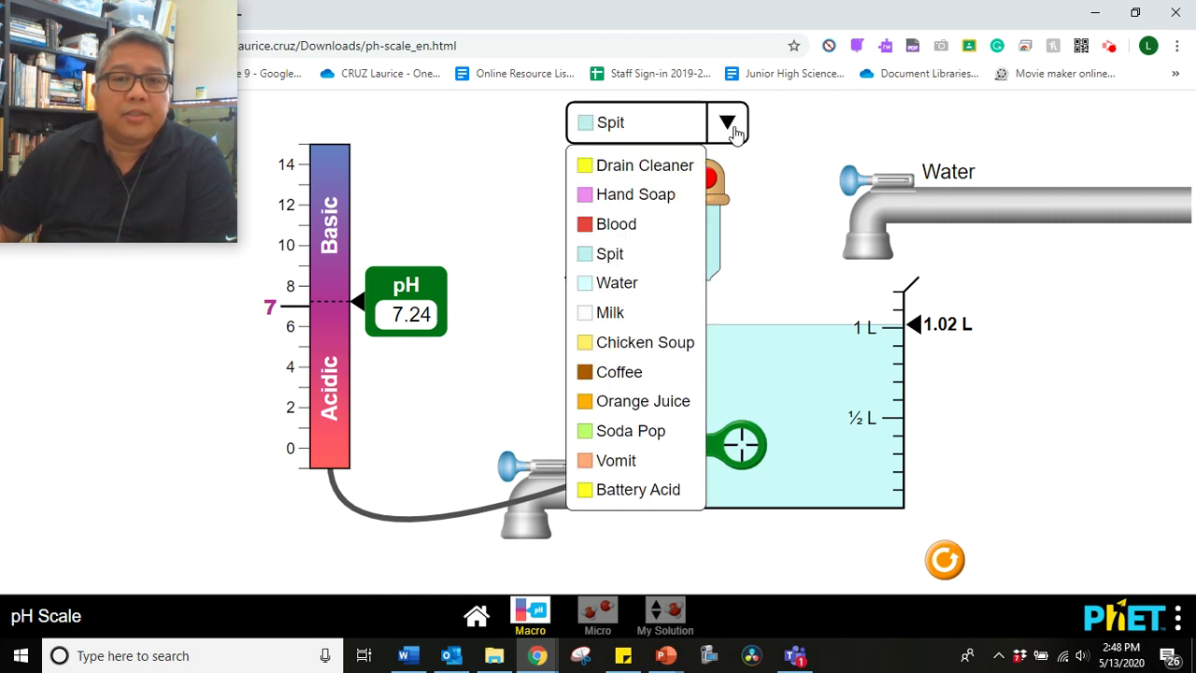
click(610, 313)
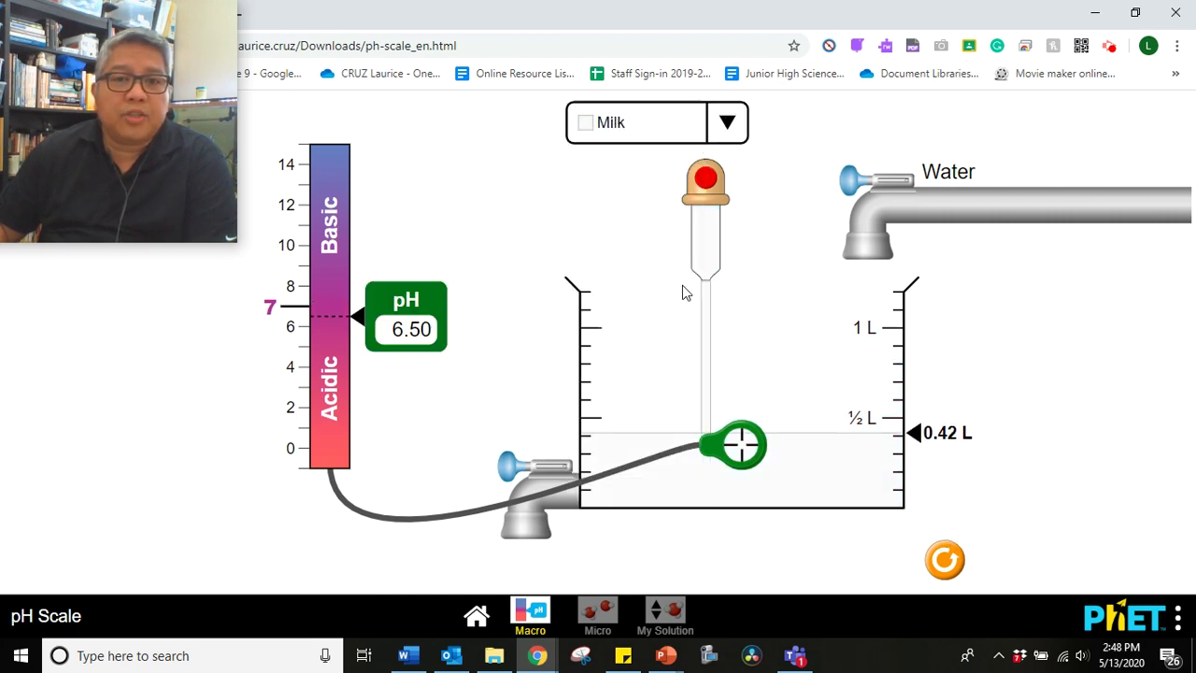
click(725, 120)
click(612, 291)
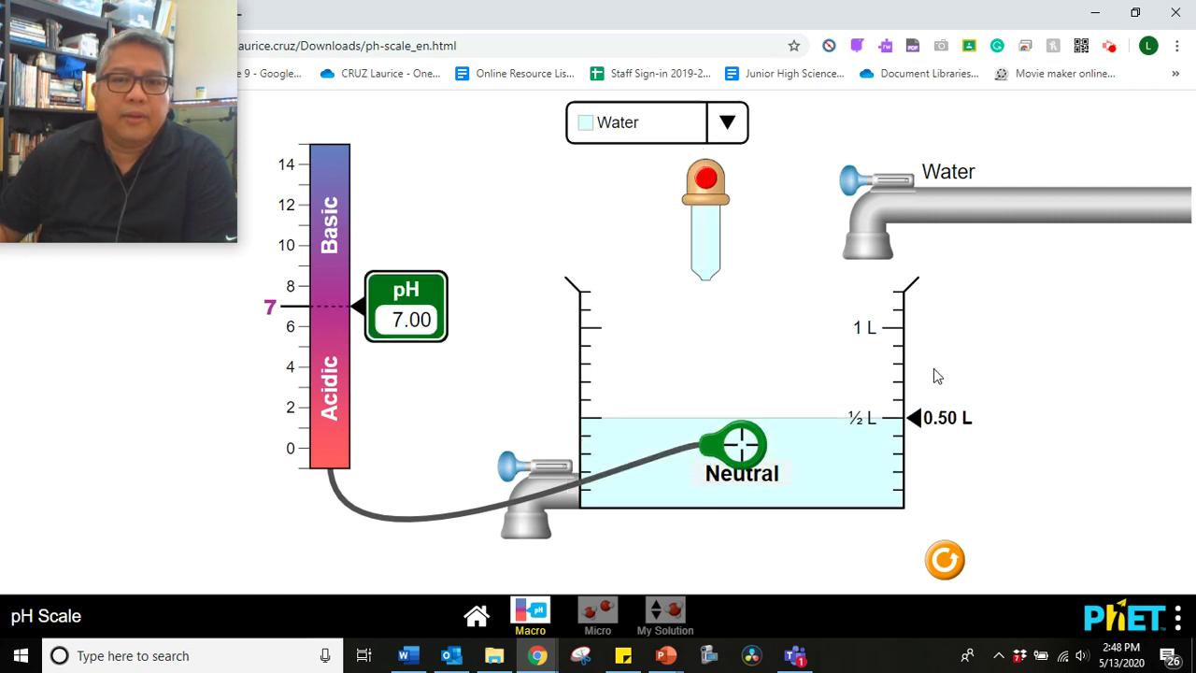
click(728, 124)
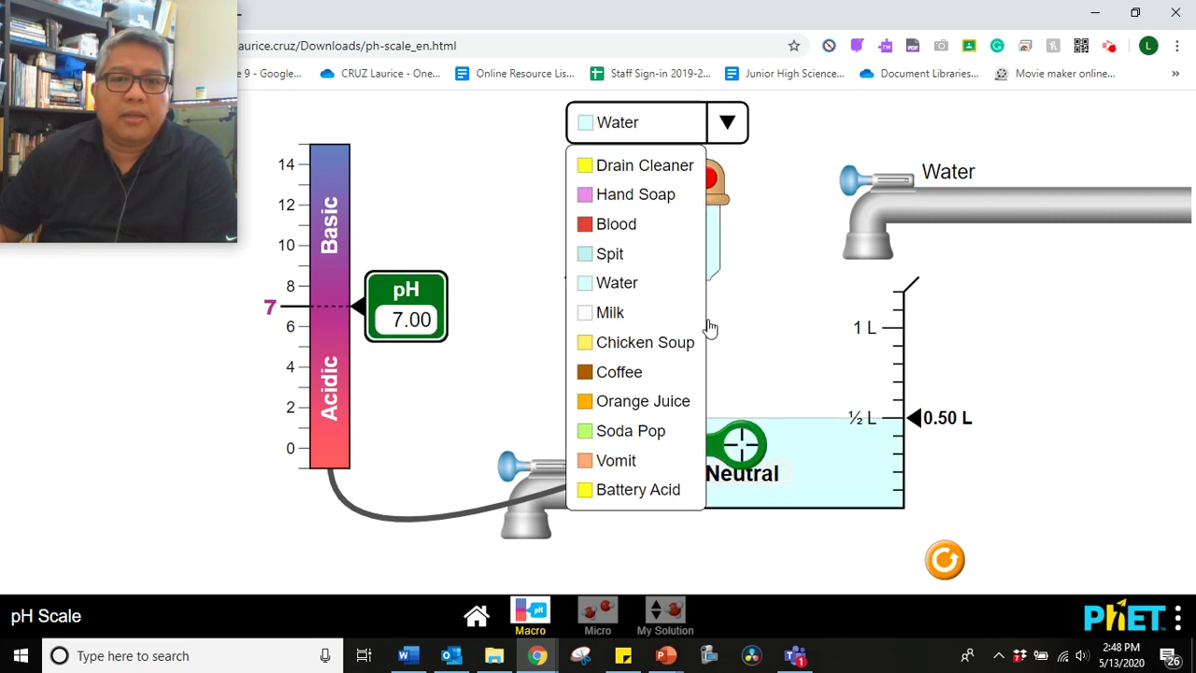
click(611, 314)
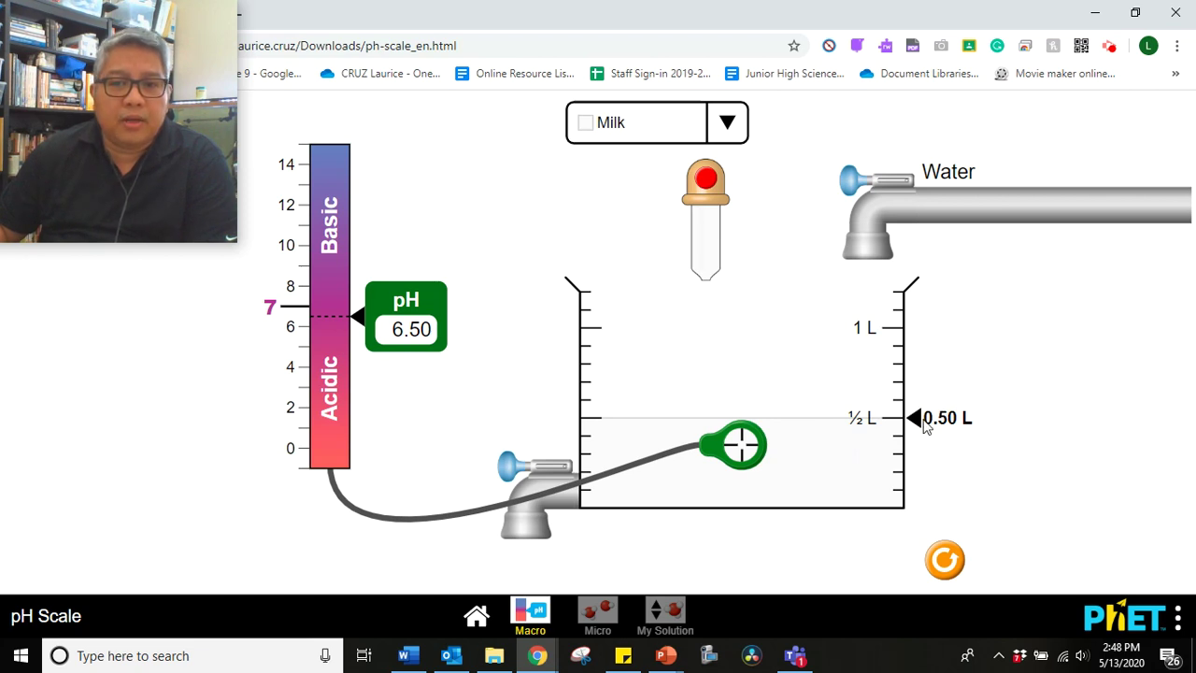
- Dilute the milk with water to about 1.01 L
click(864, 191)
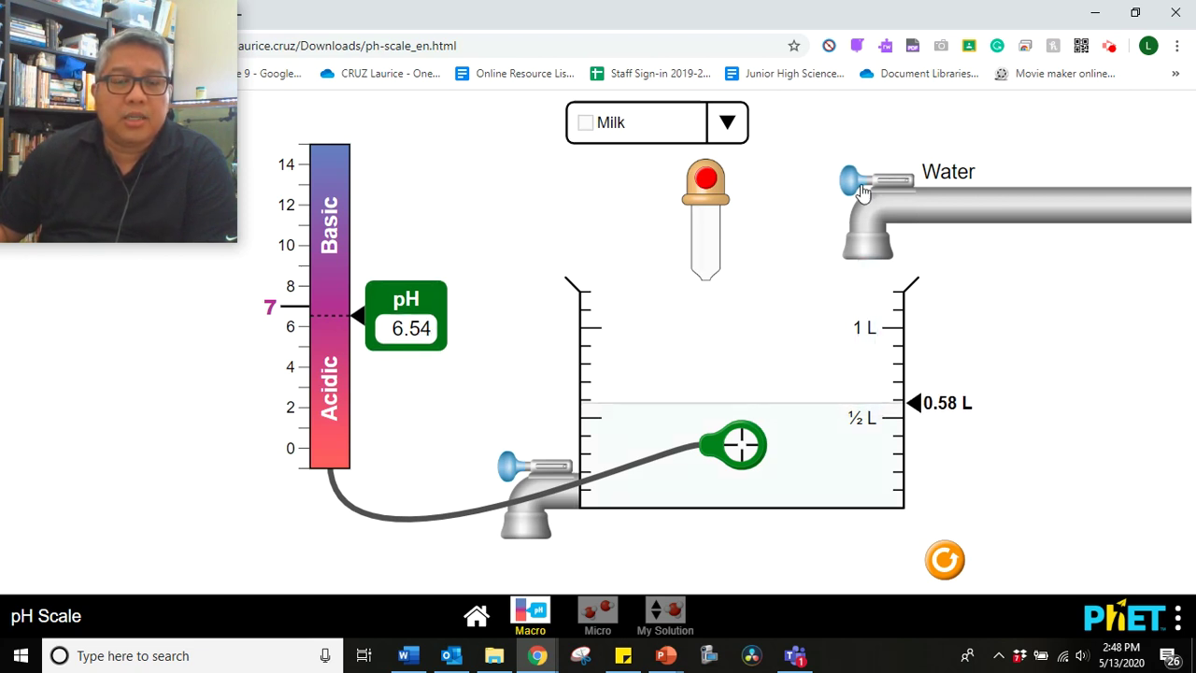
click(863, 190)
click(863, 191)
click(863, 190)
click(863, 191)
click(862, 190)
click(861, 189)
click(859, 189)
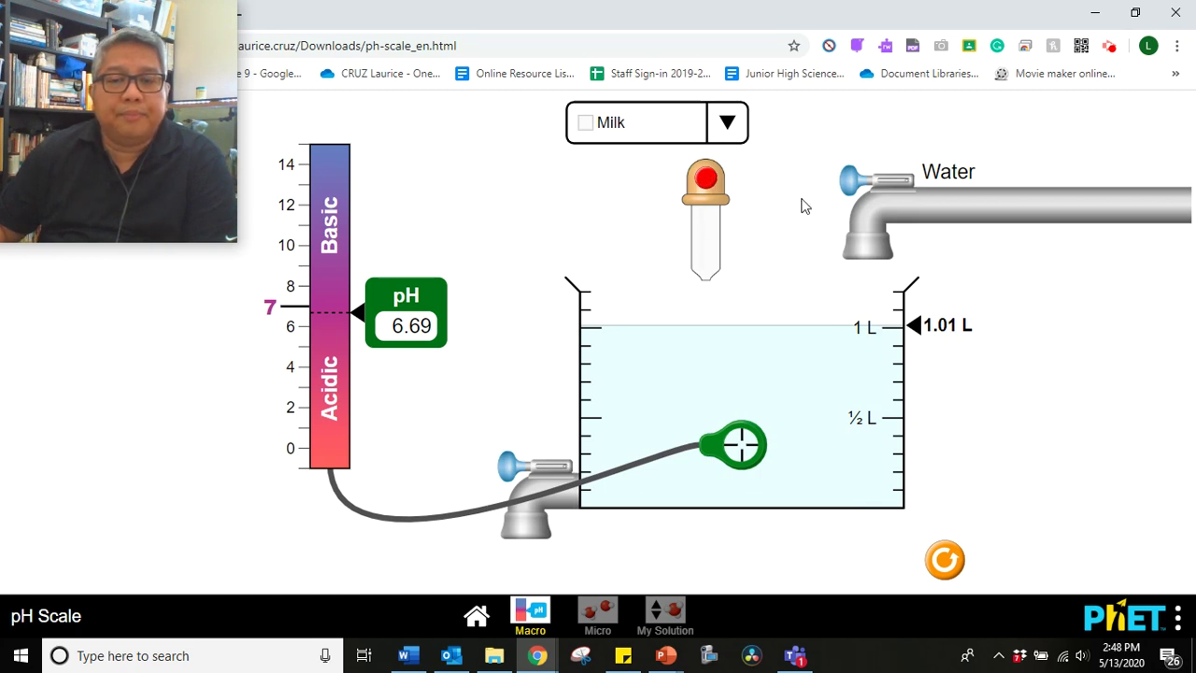
click(737, 125)
- Switch to Chicken Soup and add water to 1.00 L, raising pH from 5.80 to 6.08
click(633, 349)
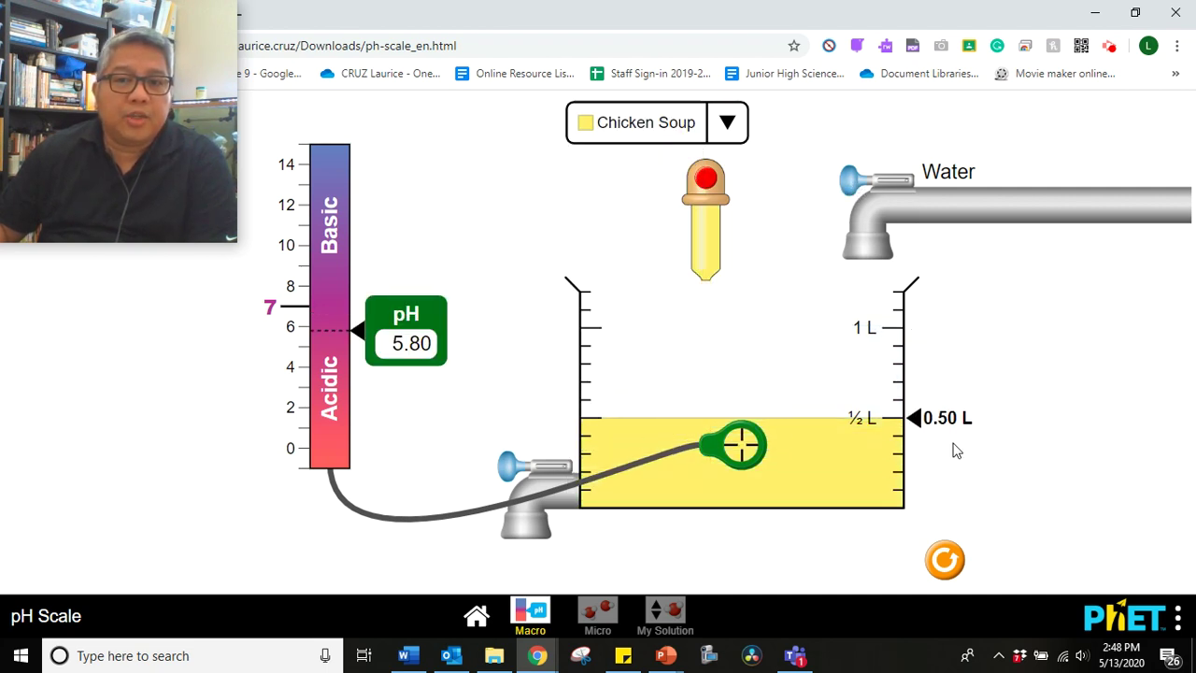
click(852, 190)
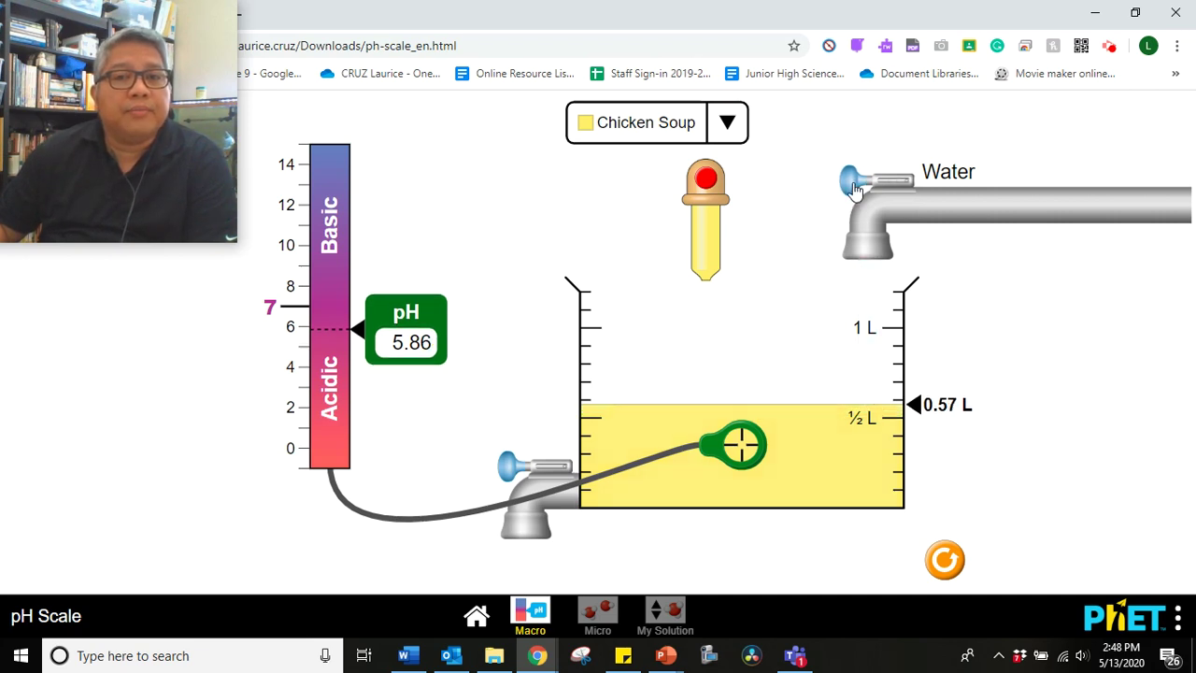
drag(852, 186, 788, 205)
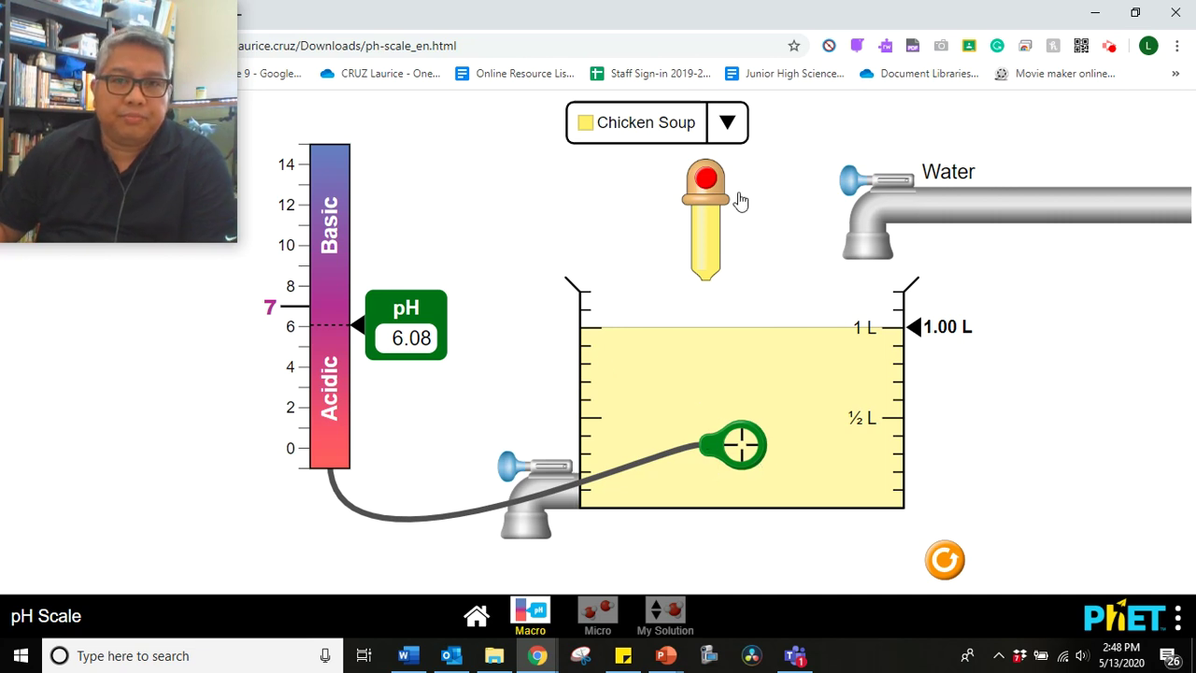
- Switch to Coffee at pH 5.00 and dilute it with water to 1.01 L, pH 5.30
click(728, 123)
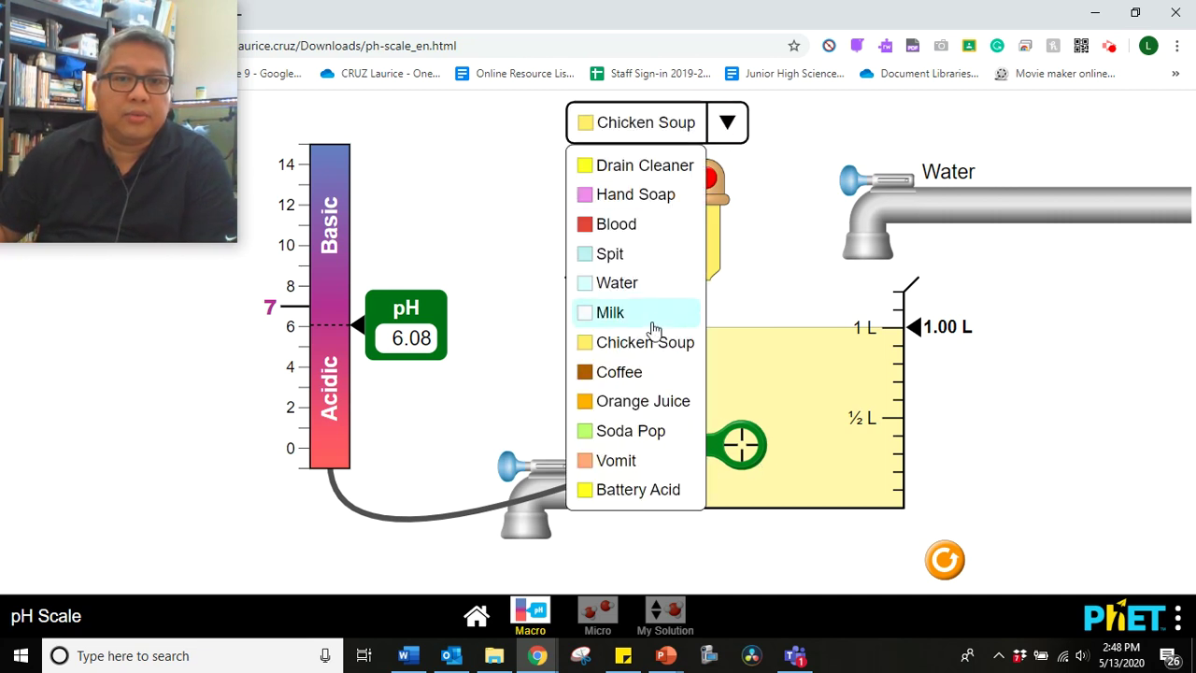
click(621, 371)
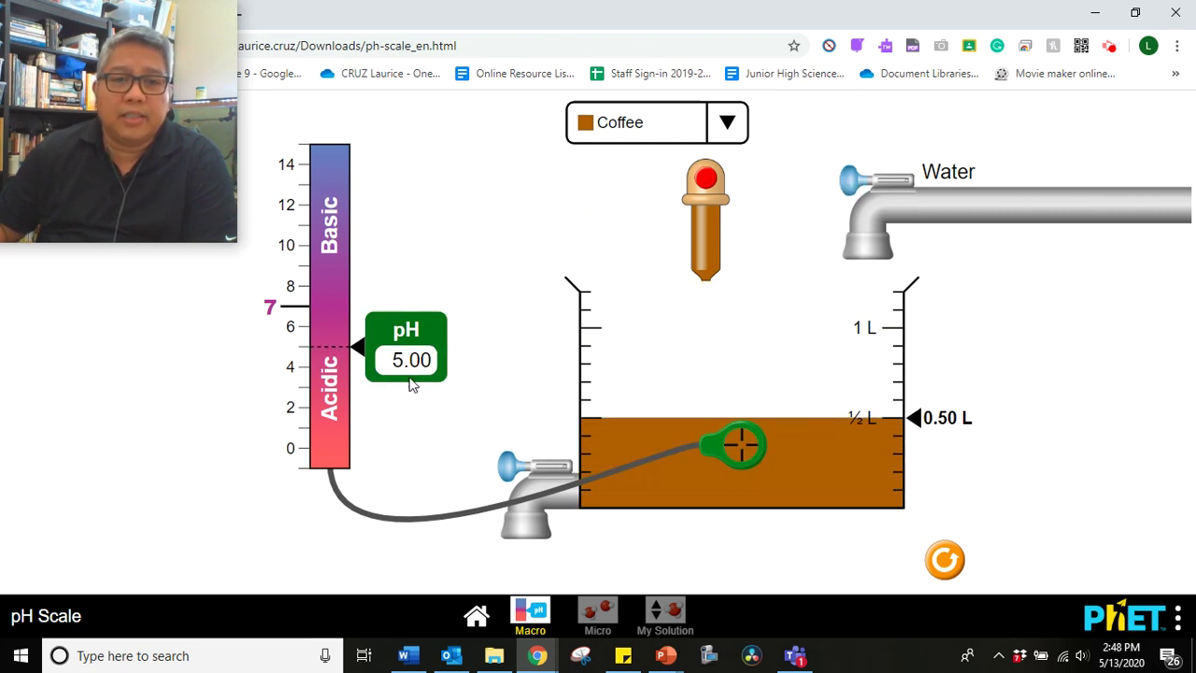
drag(843, 190, 804, 198)
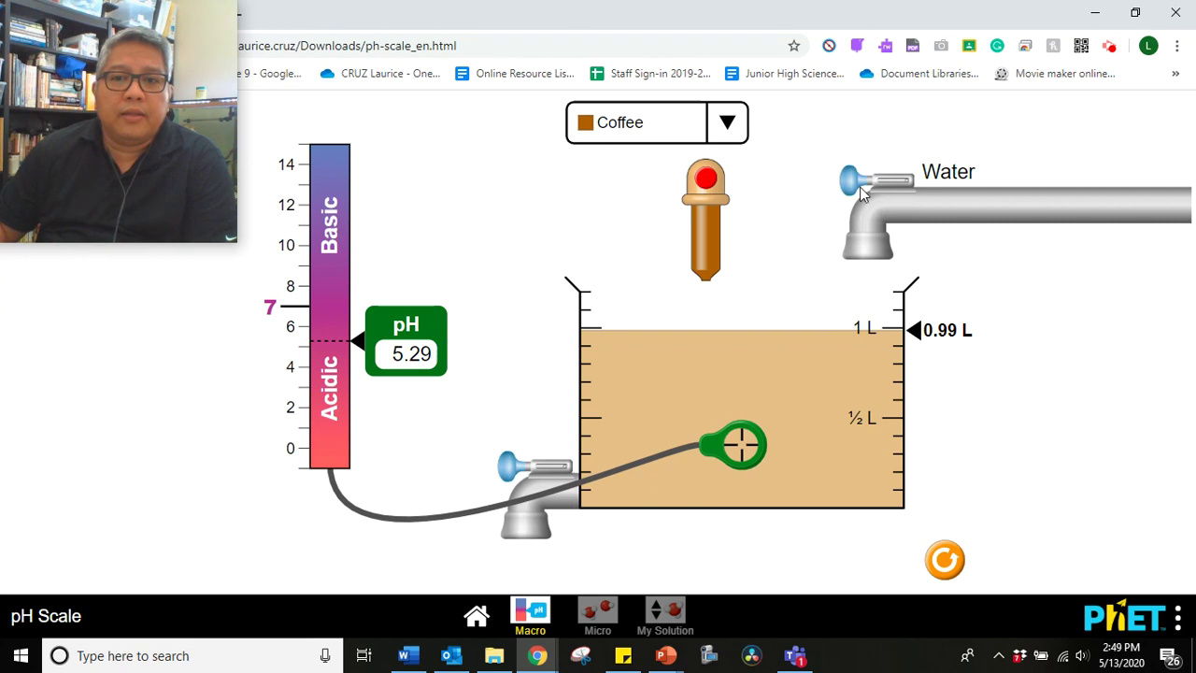
click(848, 182)
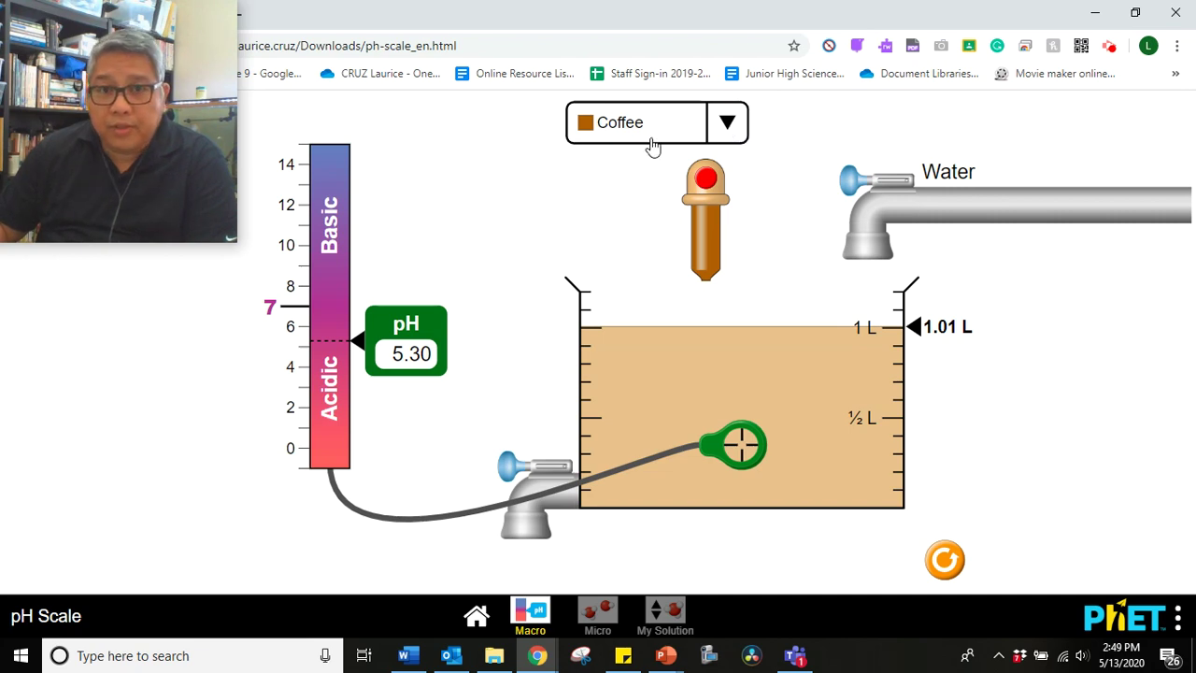
- Switch to Orange Juice and dilute it with water to 1 L, reaching pH 3.80
click(740, 122)
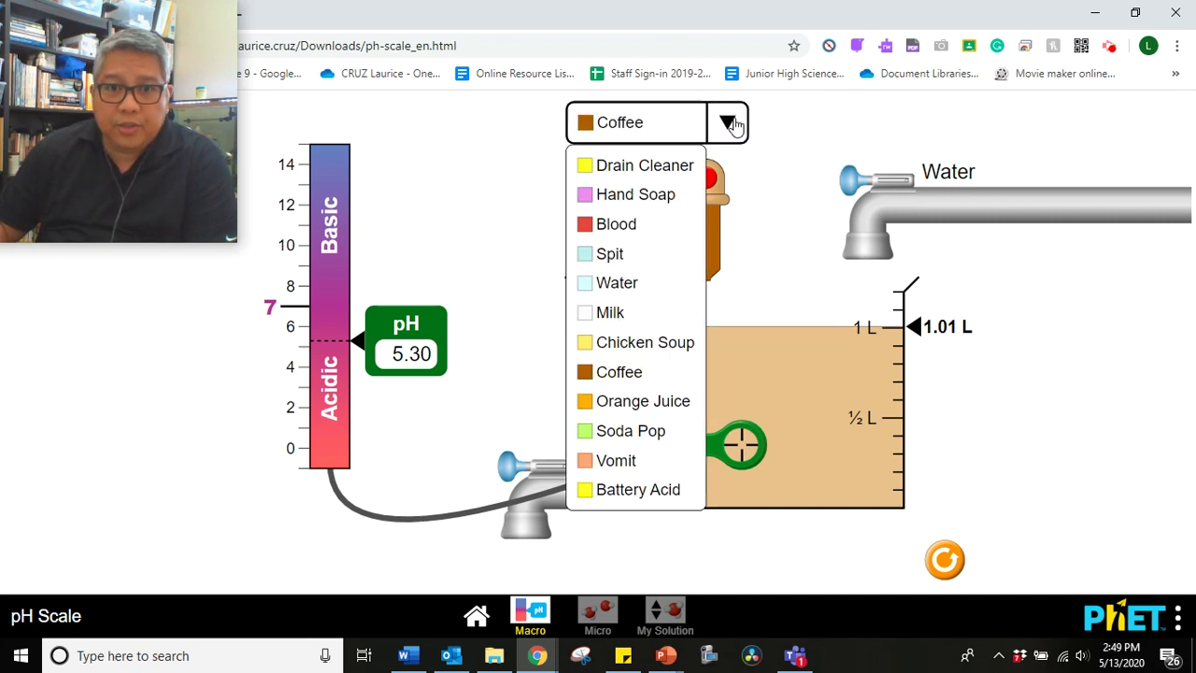
click(628, 404)
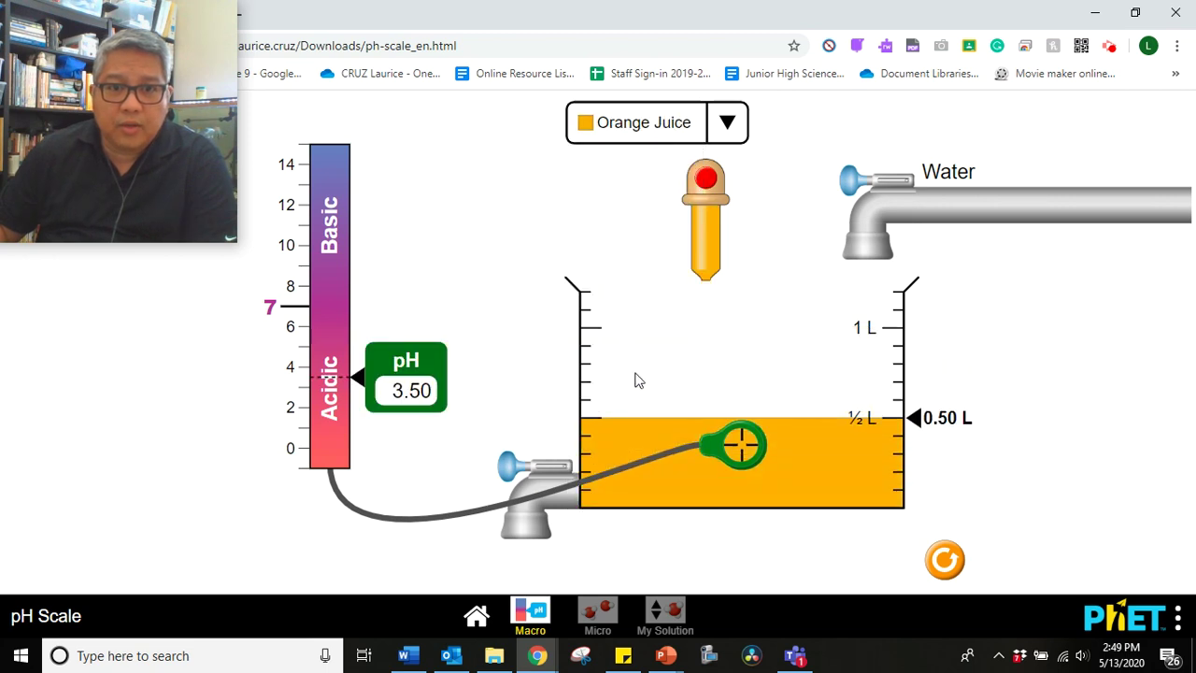
drag(857, 182, 758, 200)
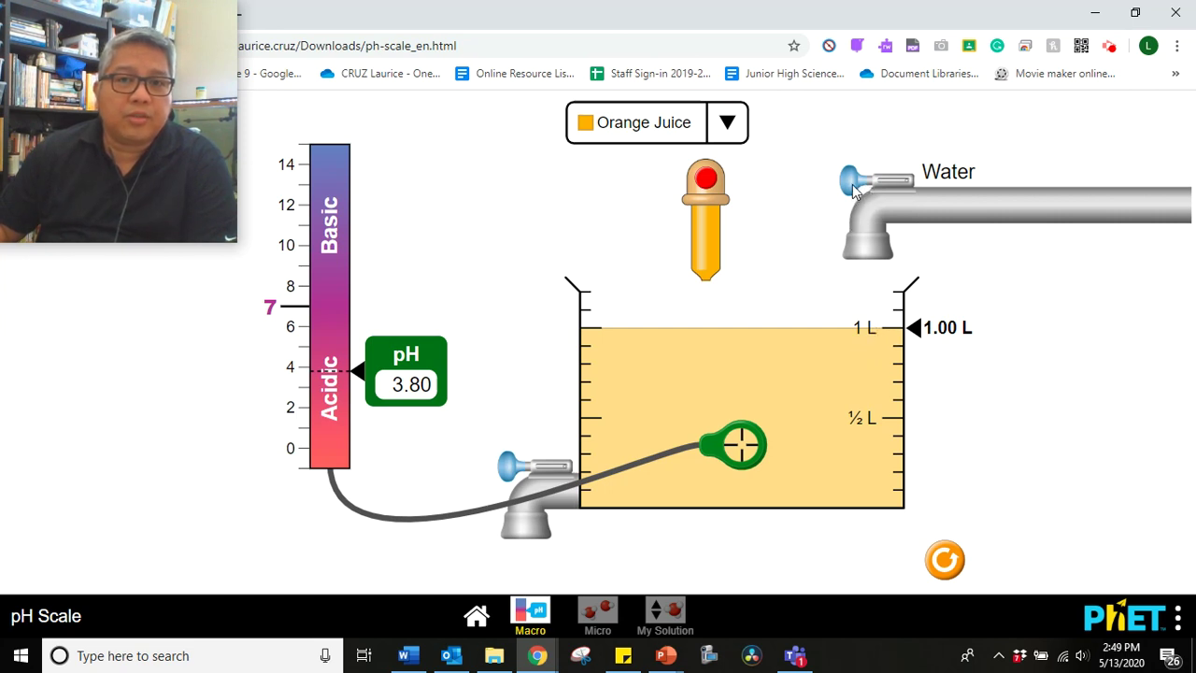
- Switch to Soda Pop and dilute it from 0.50 L to 1.00 L, pH 2.50 to 2.80
click(728, 123)
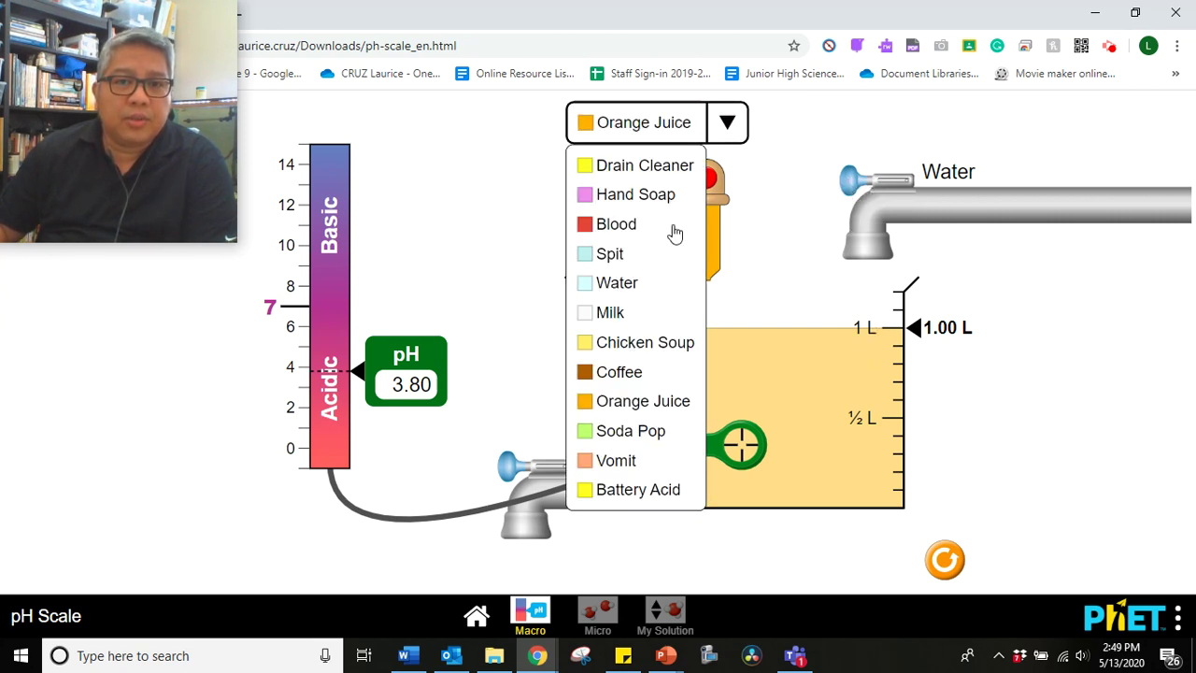
click(648, 430)
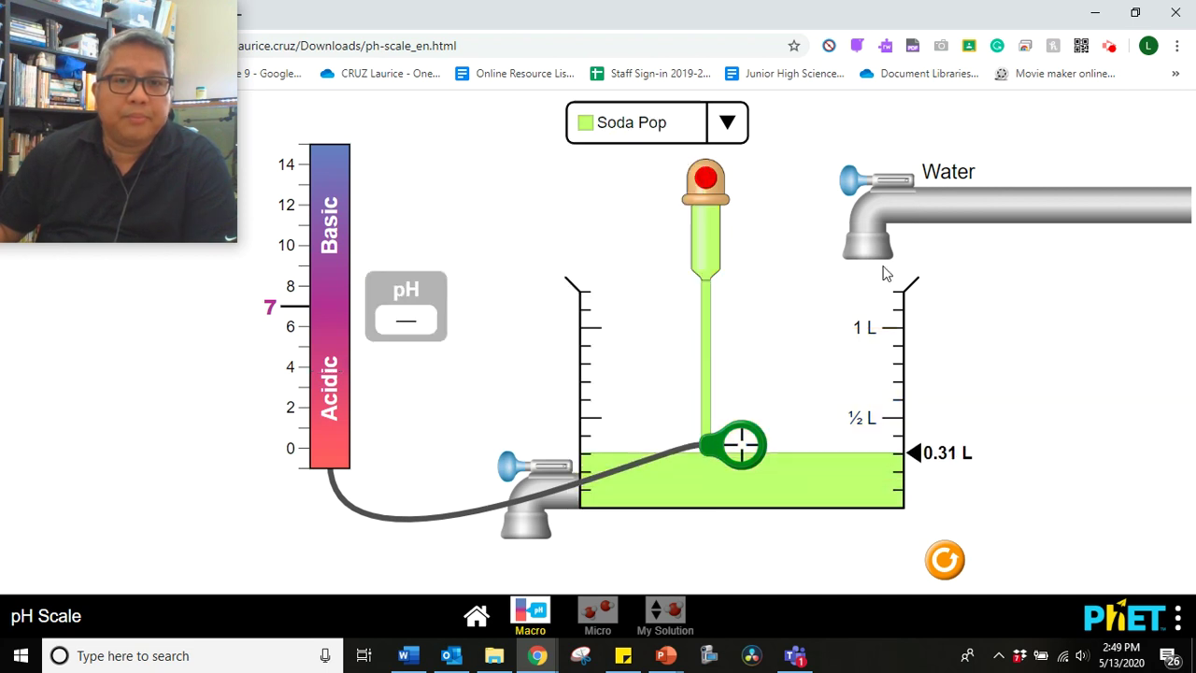
drag(852, 184, 747, 207)
click(846, 185)
click(840, 189)
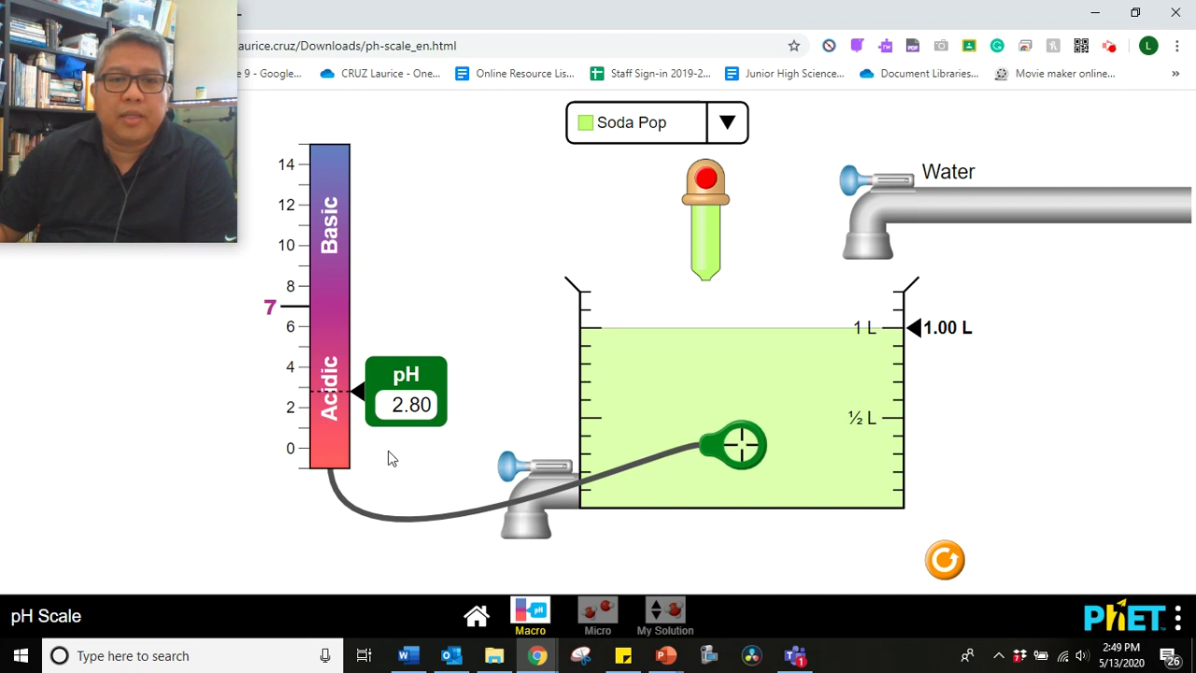
- Switch the beaker to Vomit and dilute it with water to 1.00 L, reaching pH 2.30
click(727, 123)
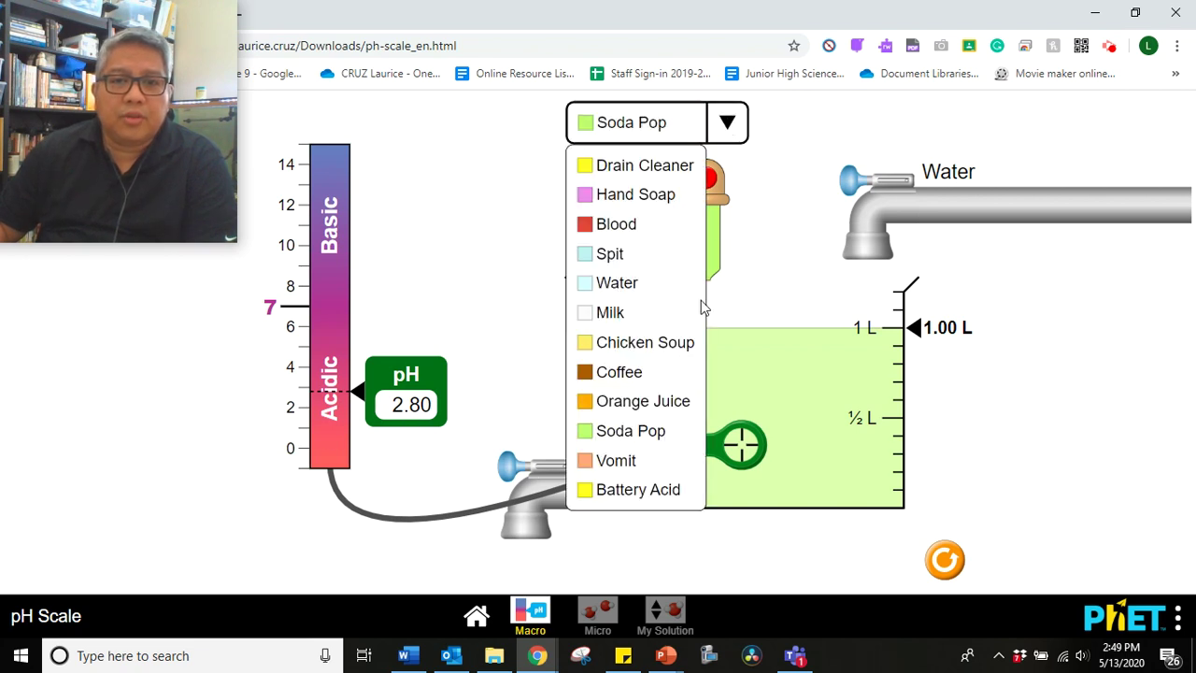
click(623, 463)
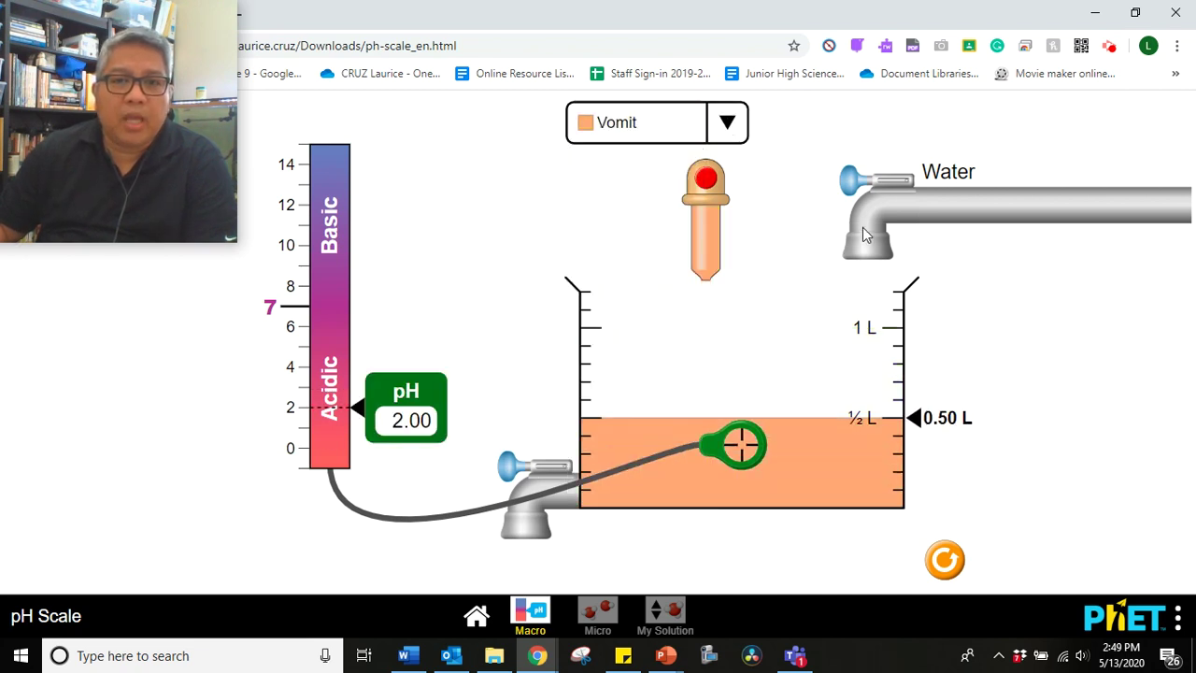
click(850, 183)
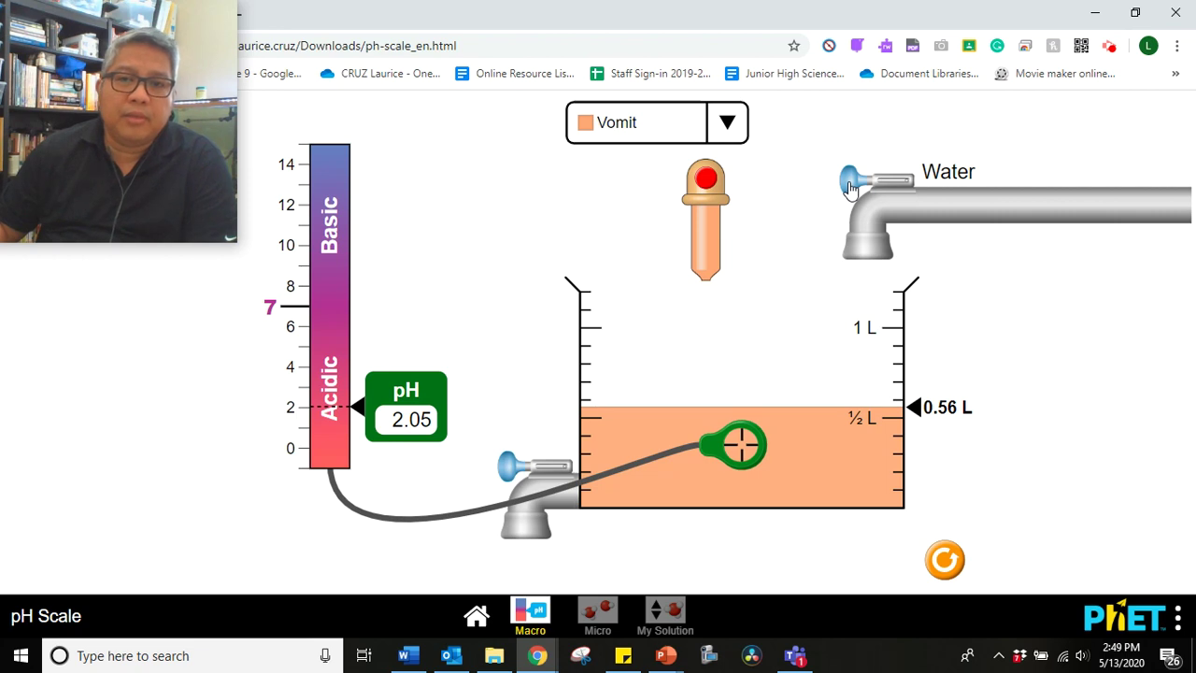
drag(850, 186, 811, 199)
click(838, 183)
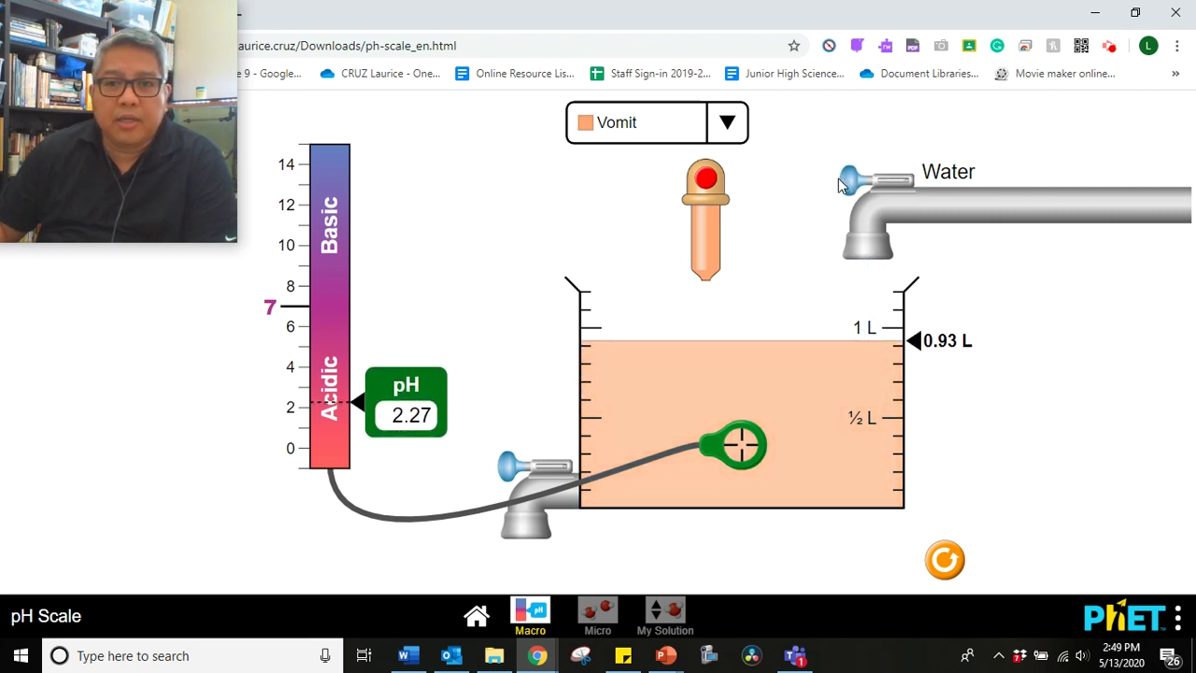
drag(844, 187, 844, 190)
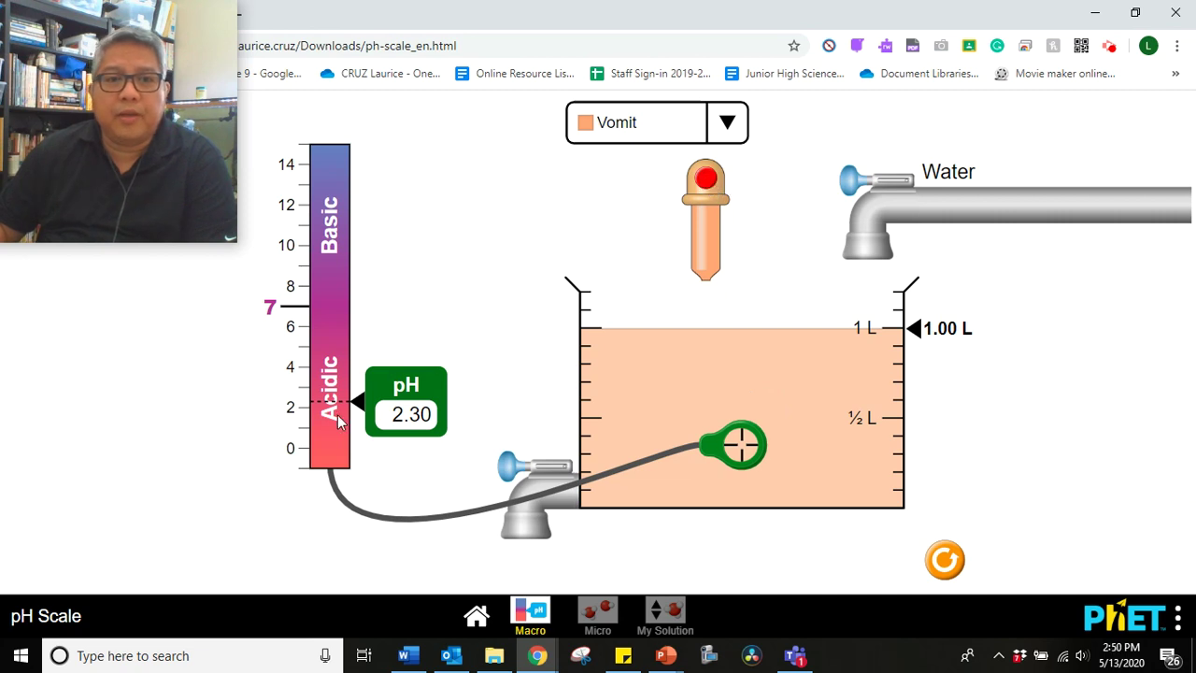
- Switch to Battery Acid, dilute it with water, then drain back to 1.00 L at pH 1.36
click(727, 122)
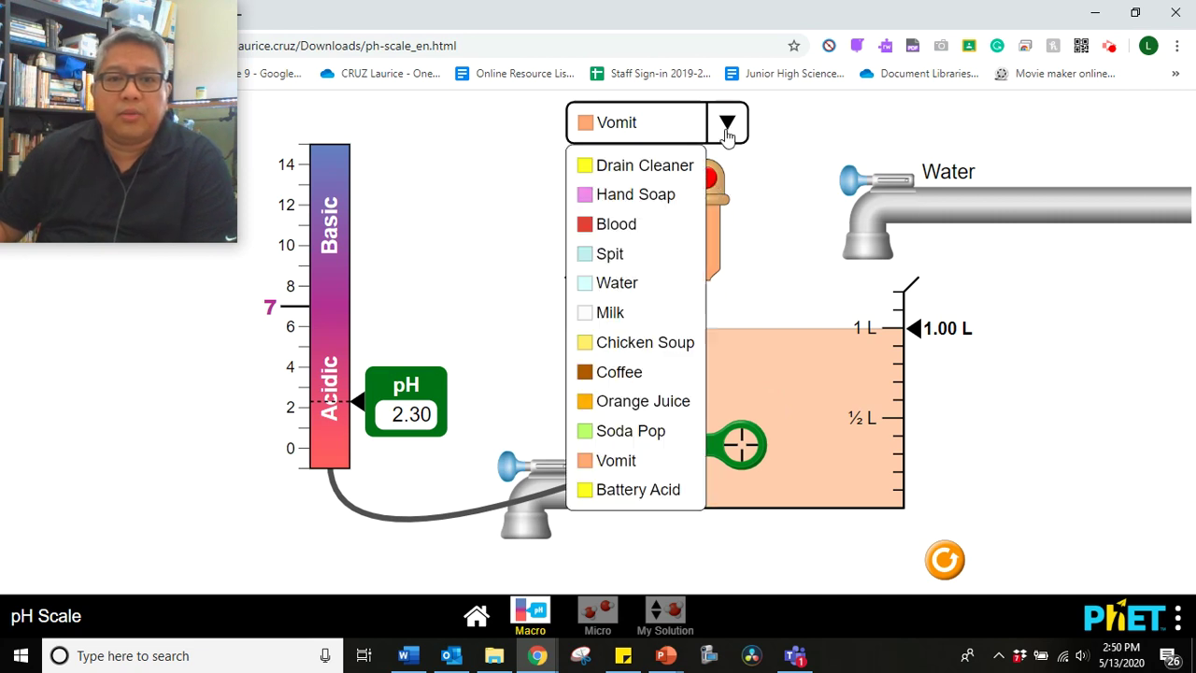
click(659, 491)
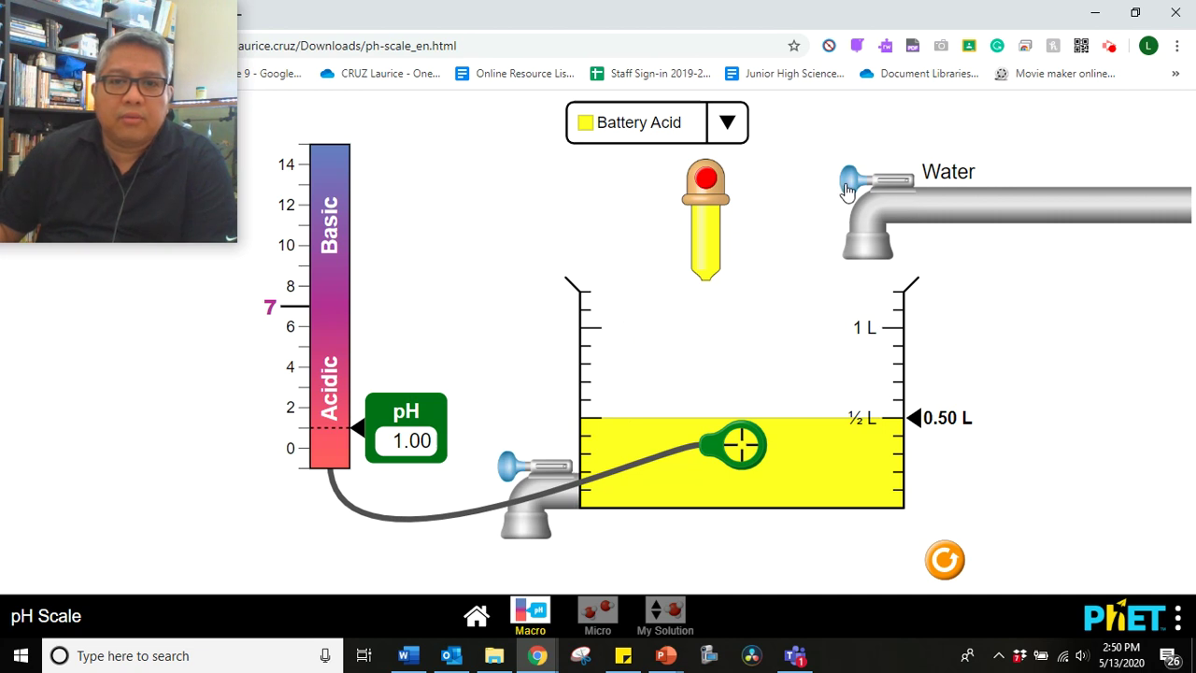
drag(848, 191, 822, 197)
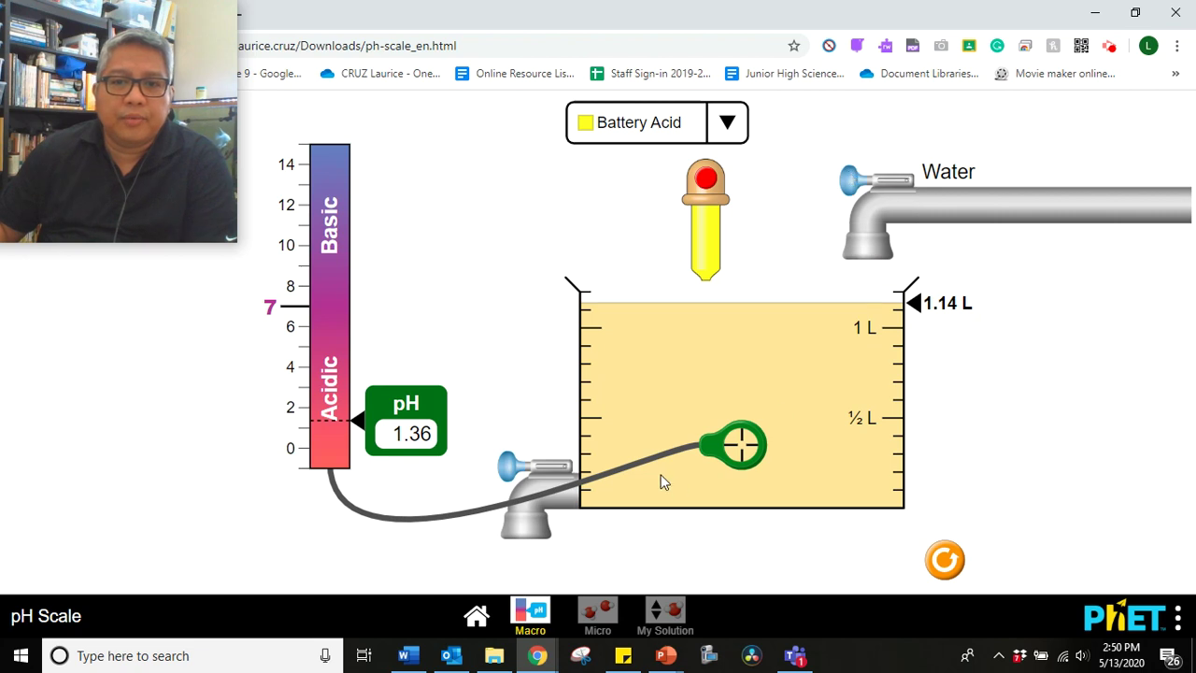
drag(510, 471, 506, 467)
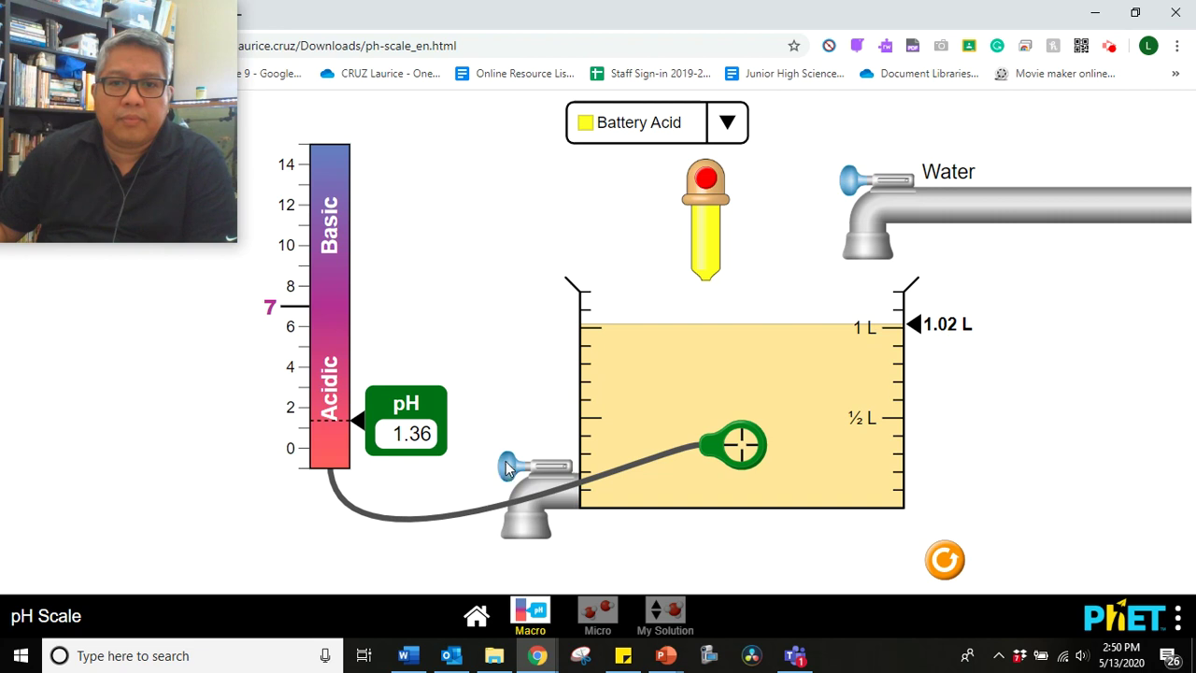
drag(507, 467, 507, 467)
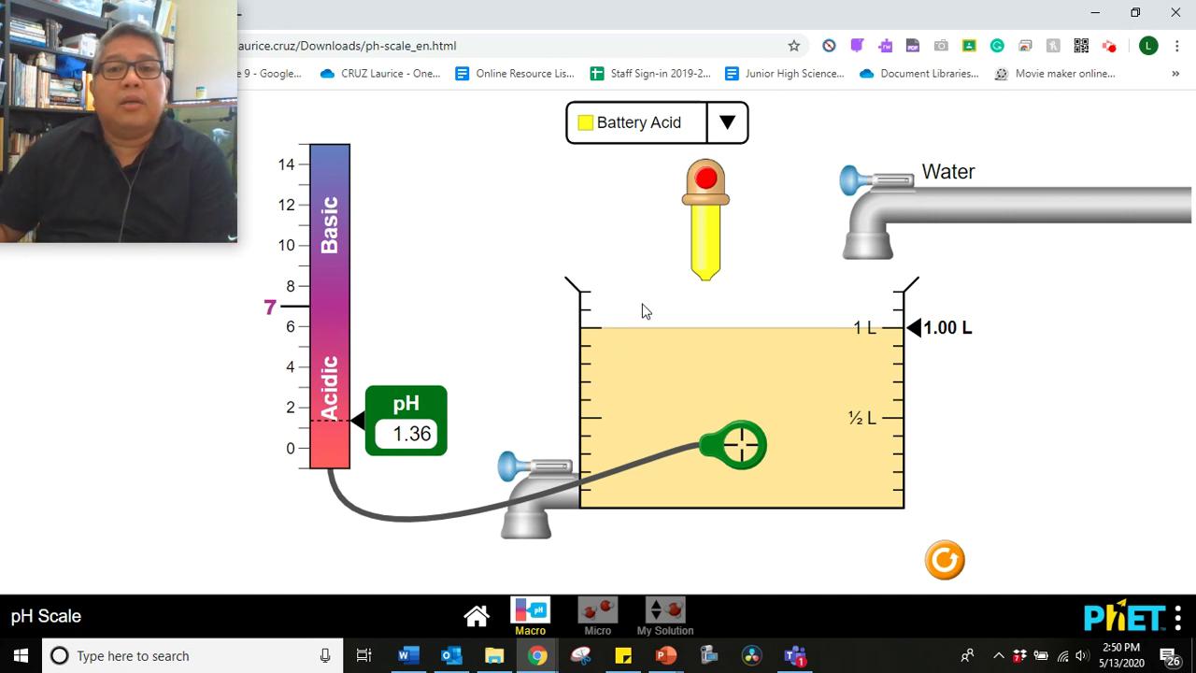
- Change the beaker's solution from Battery Acid to Drain Cleaner
click(728, 125)
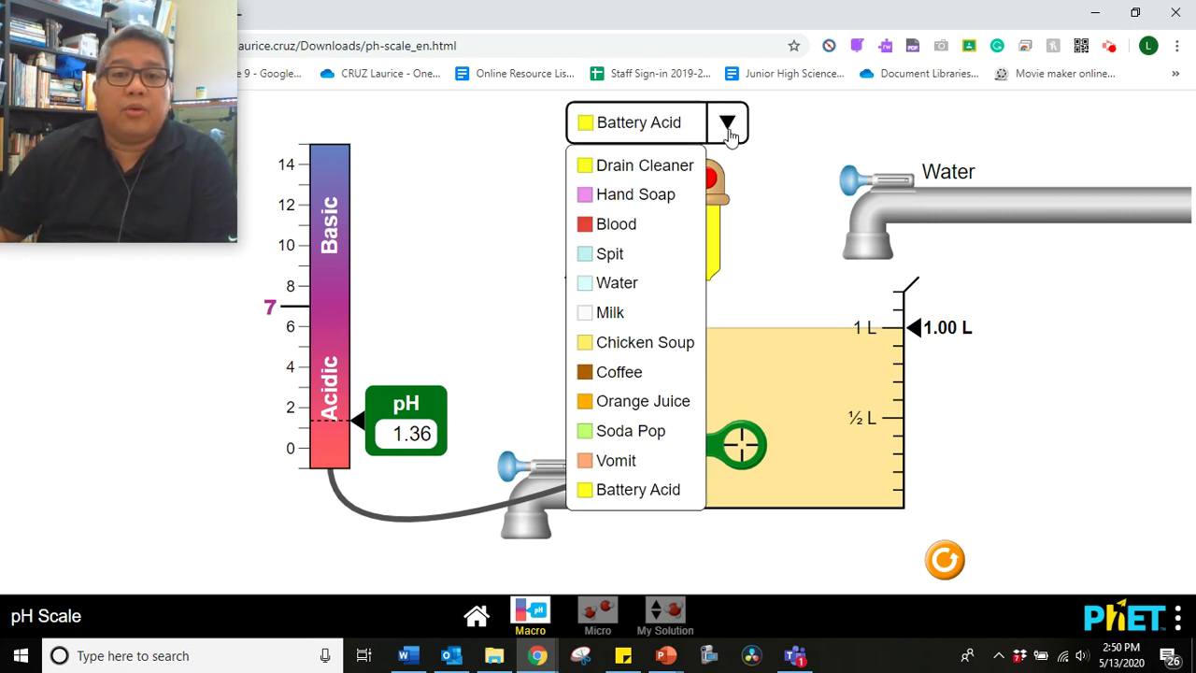
click(766, 228)
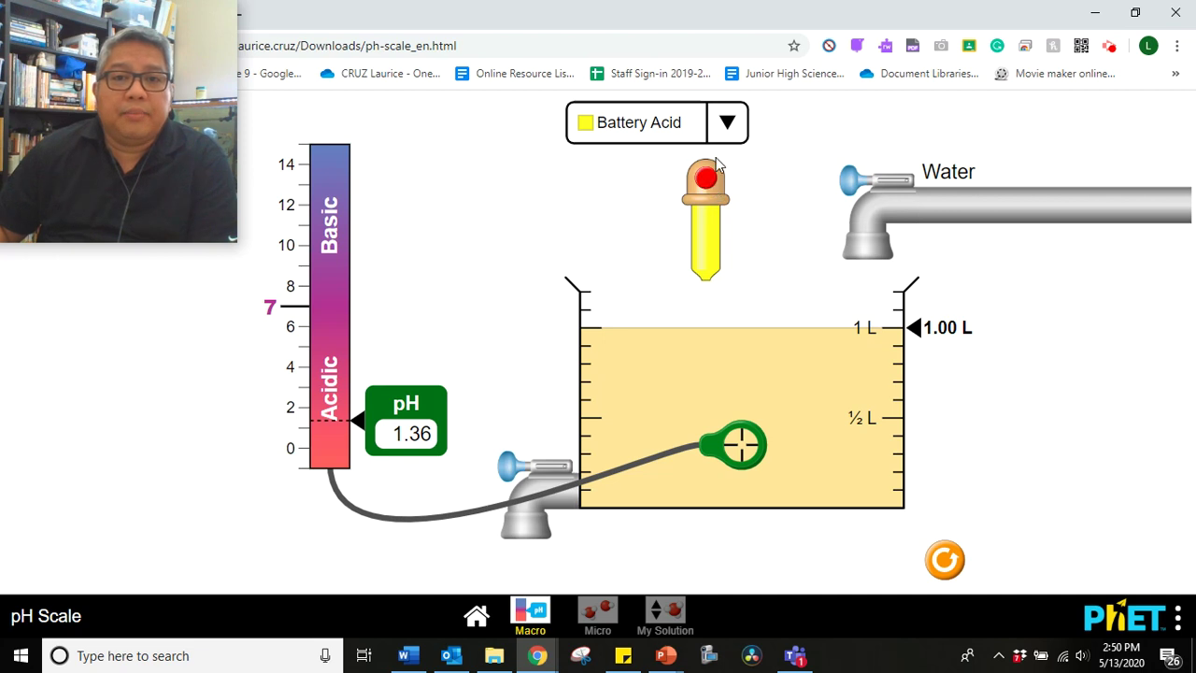
click(733, 131)
click(622, 171)
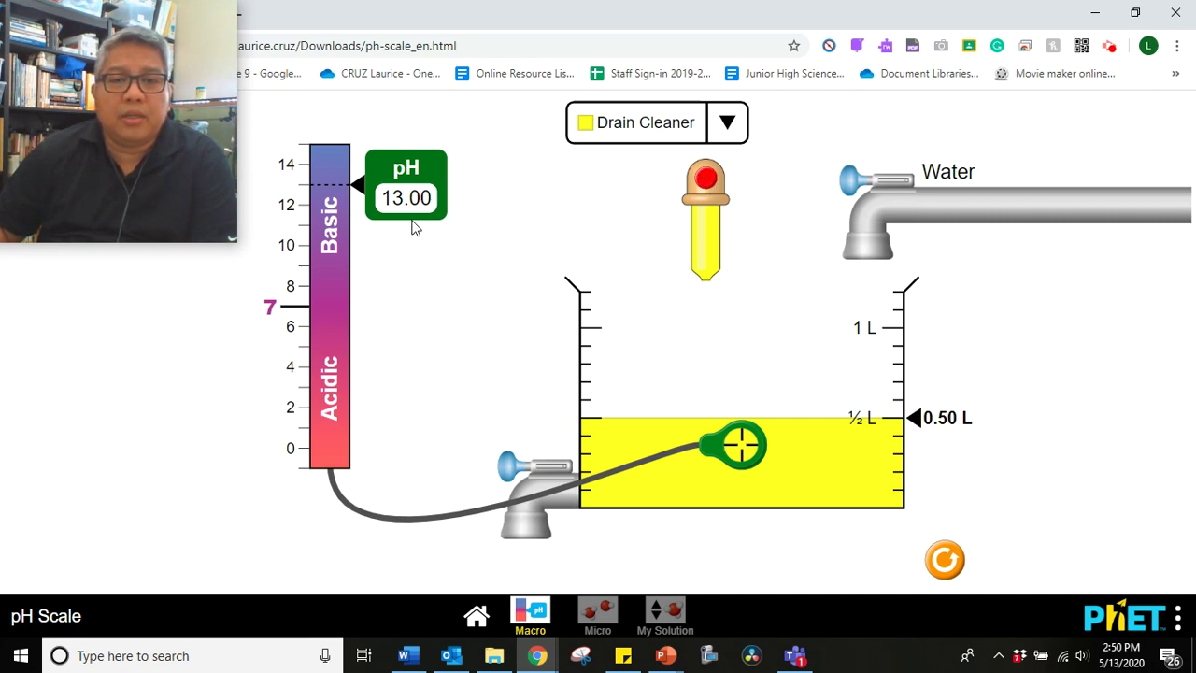
- Add drain cleaner with the dropper until the beaker holds 1.00 L at pH 13.00
click(708, 182)
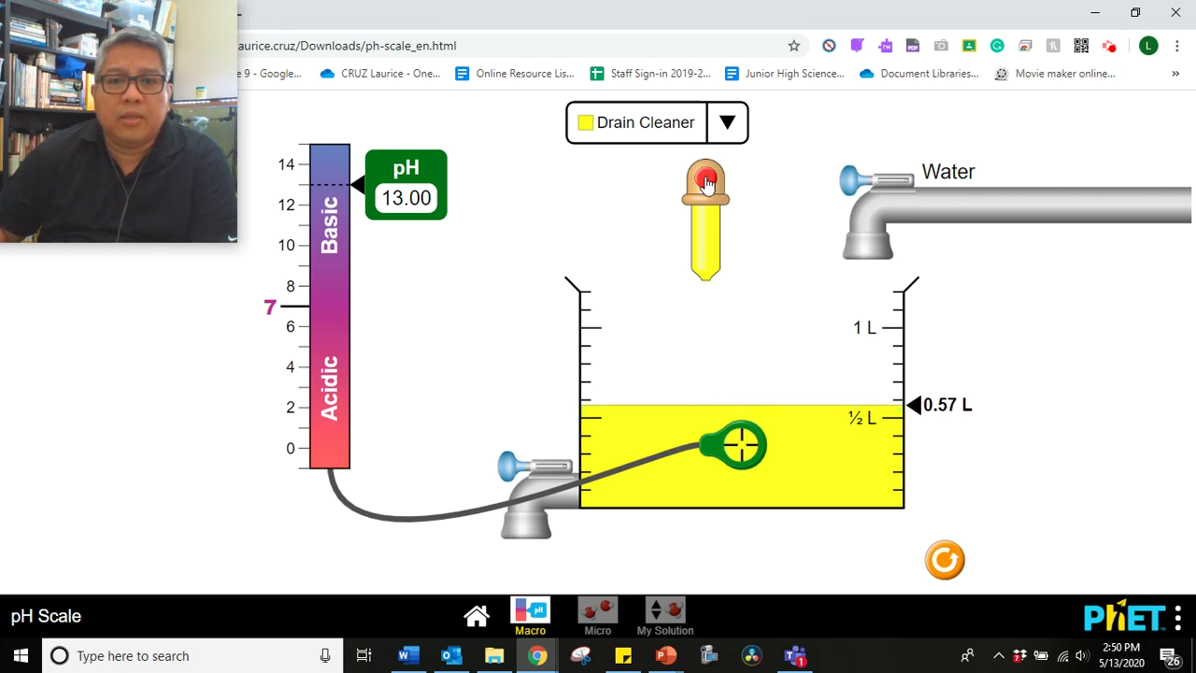
click(708, 182)
click(707, 182)
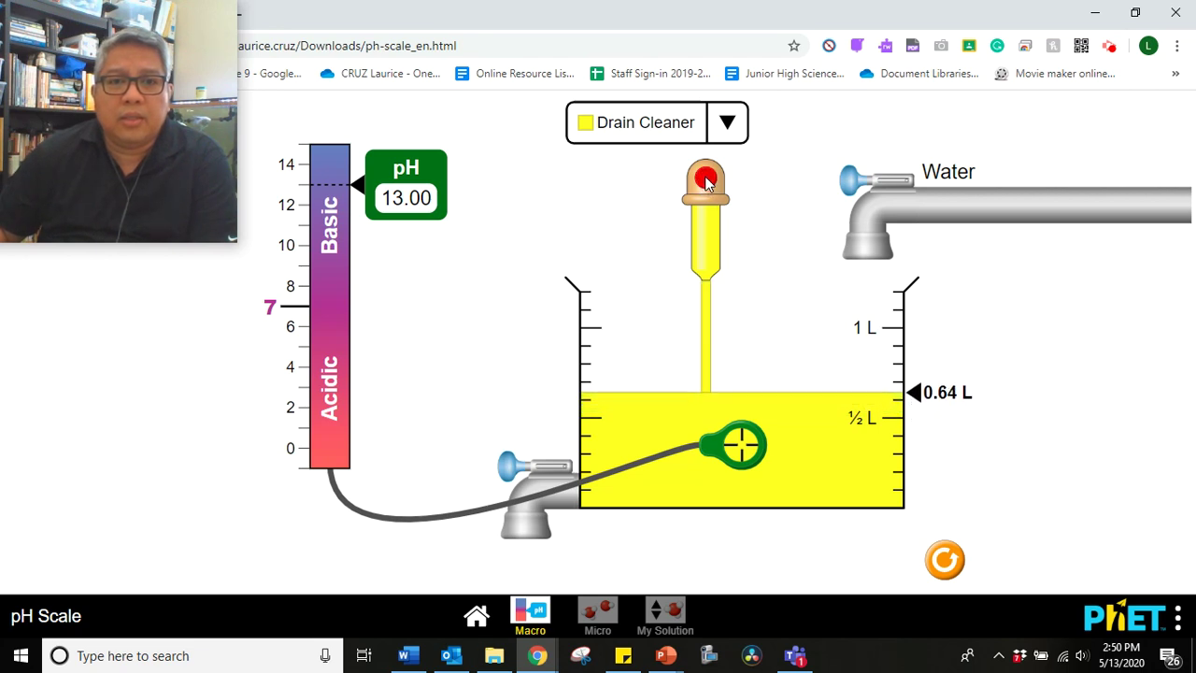
click(707, 182)
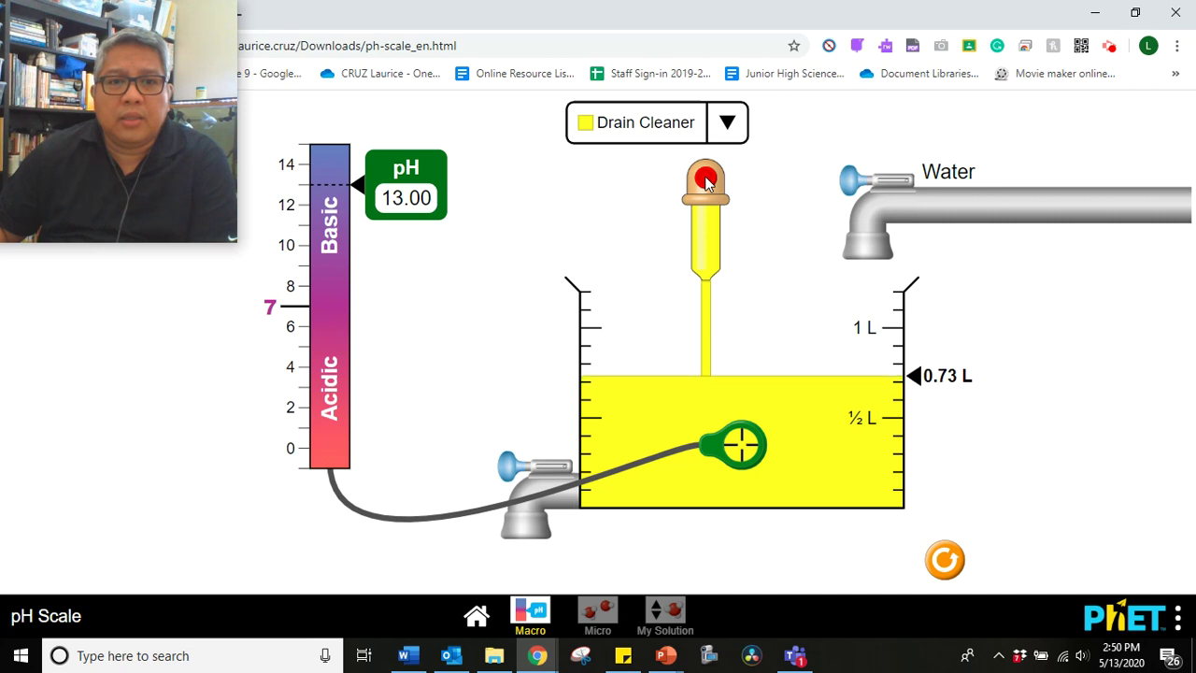
click(706, 182)
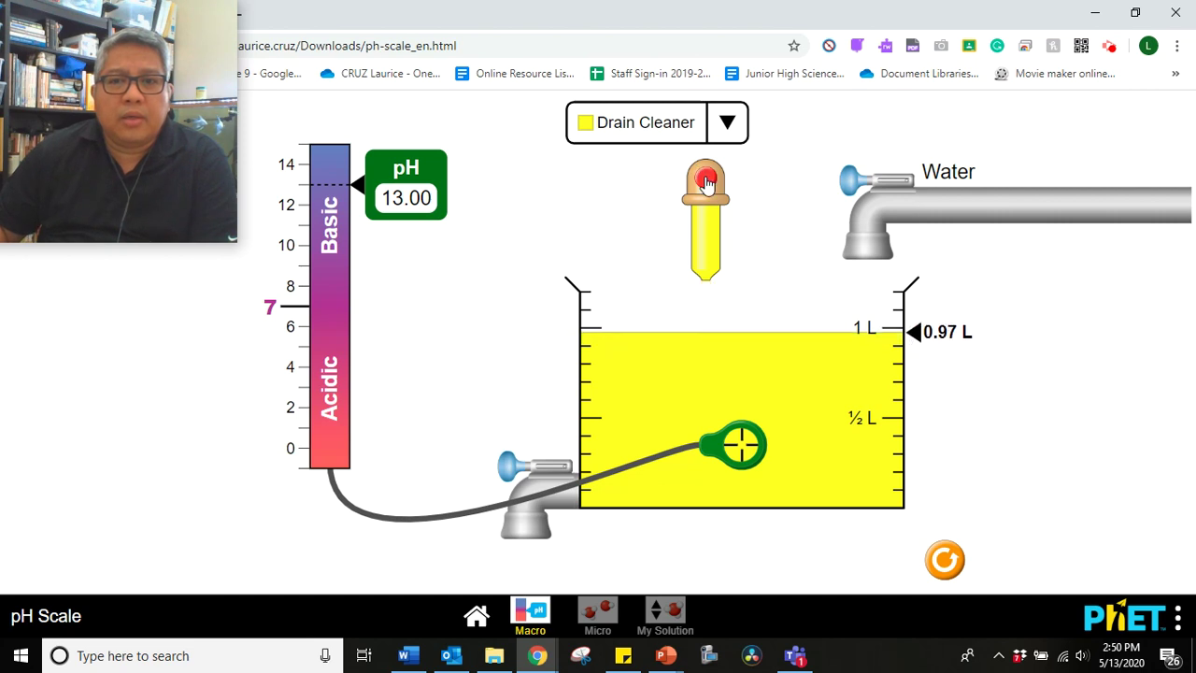
click(706, 182)
click(707, 182)
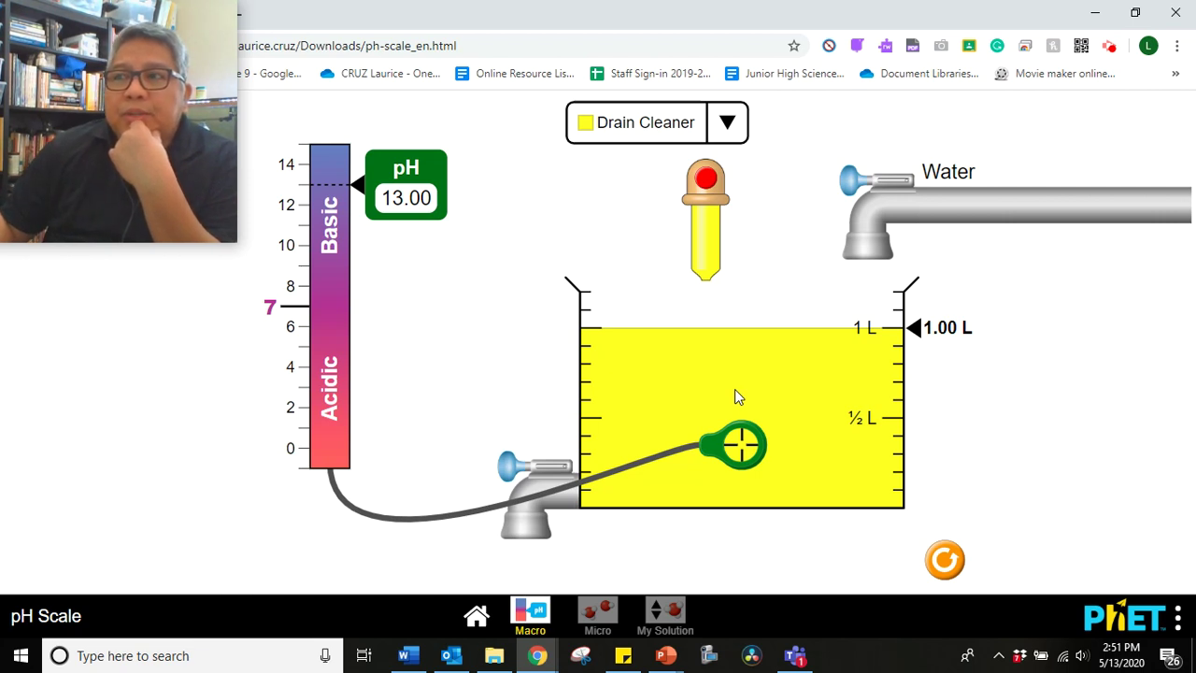
- Drain the drain cleaner to about 0.5 L, then add water to 1.18 L, pH 12.64
click(728, 123)
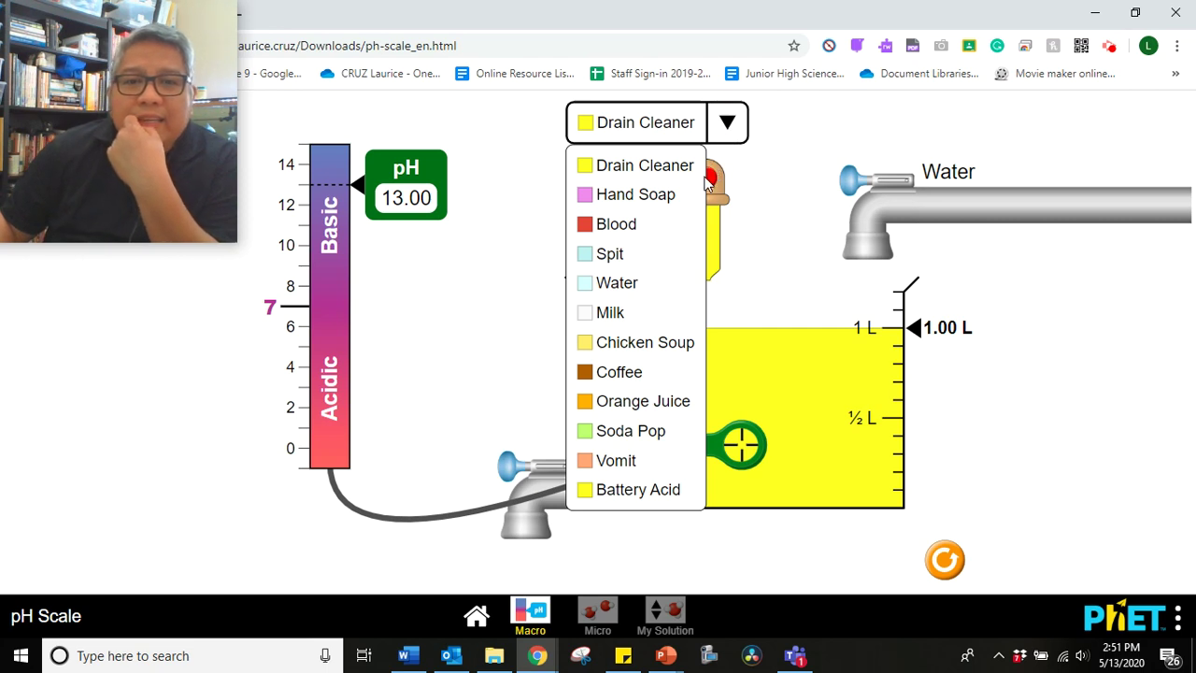
click(659, 177)
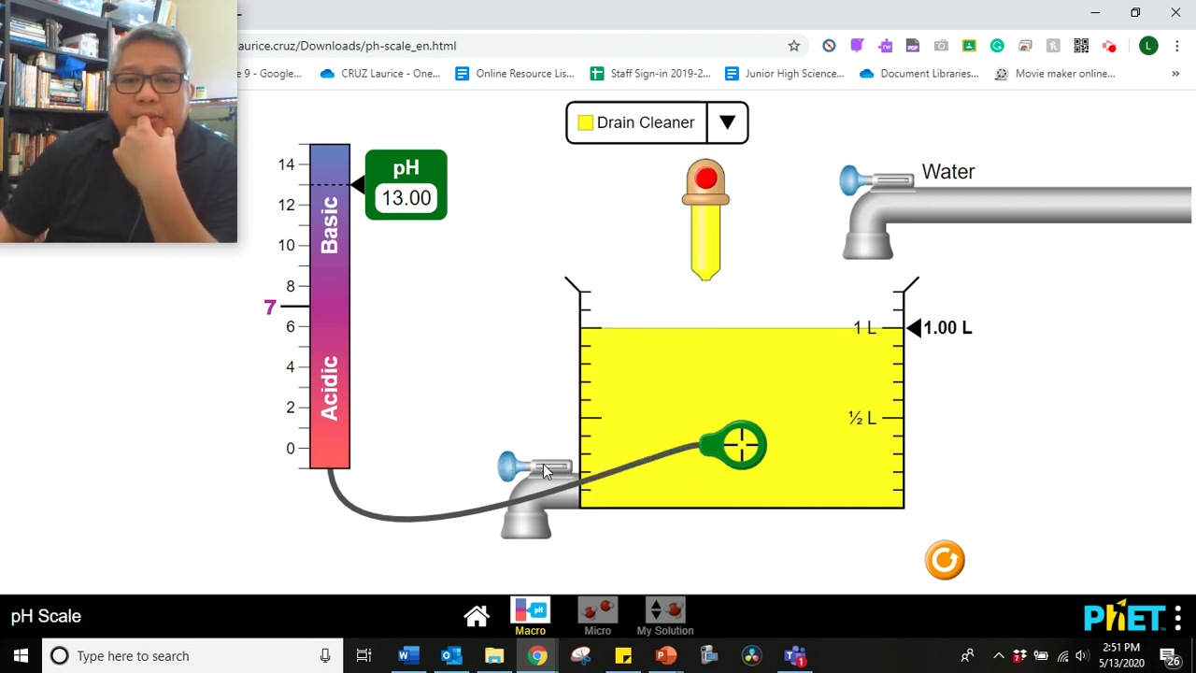
drag(547, 469, 404, 478)
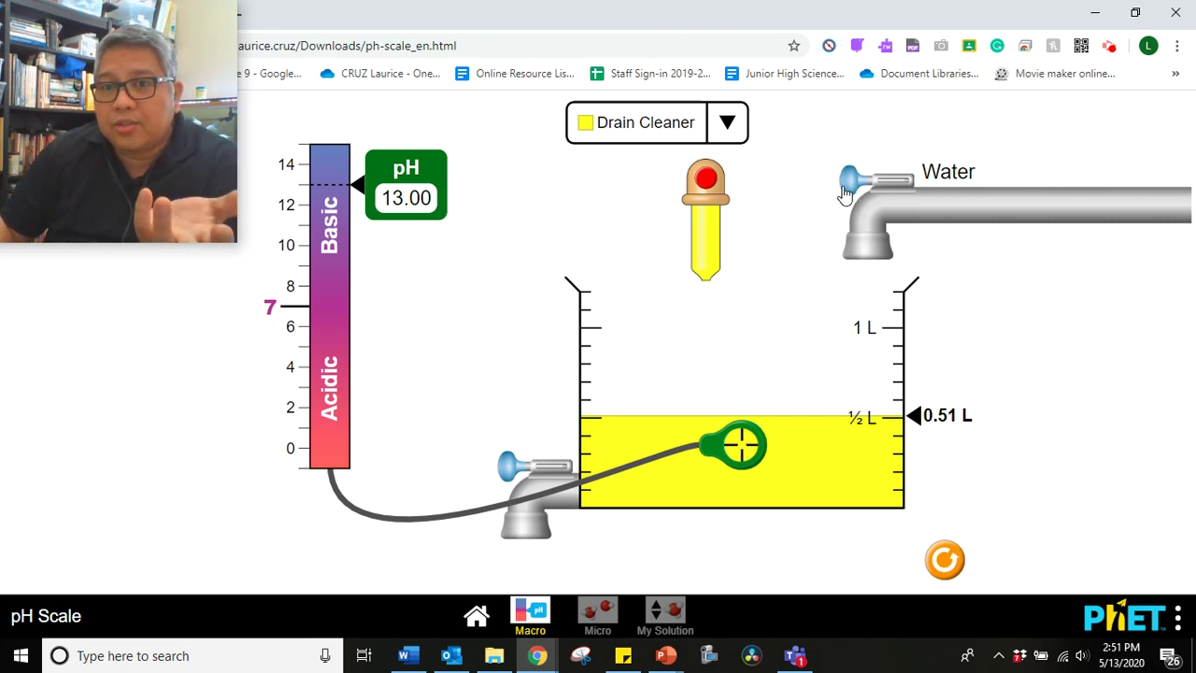
drag(840, 184, 734, 237)
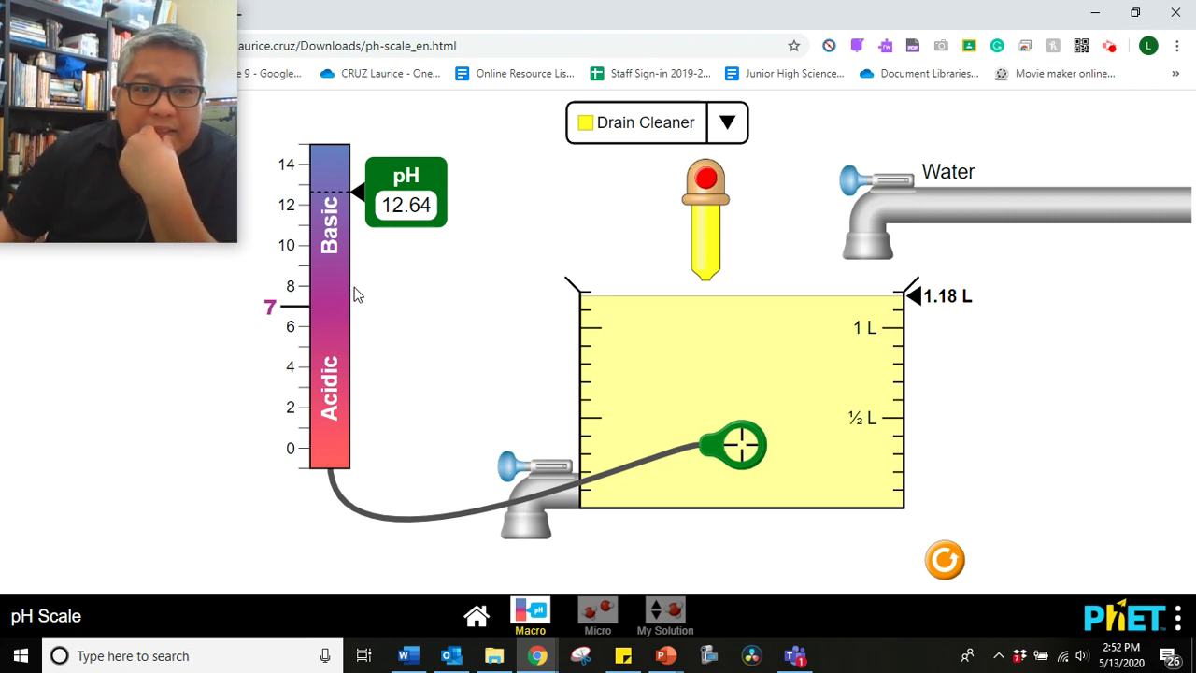
- Switch the solution to Battery Acid and dilute it with water to 1.20 L
click(727, 126)
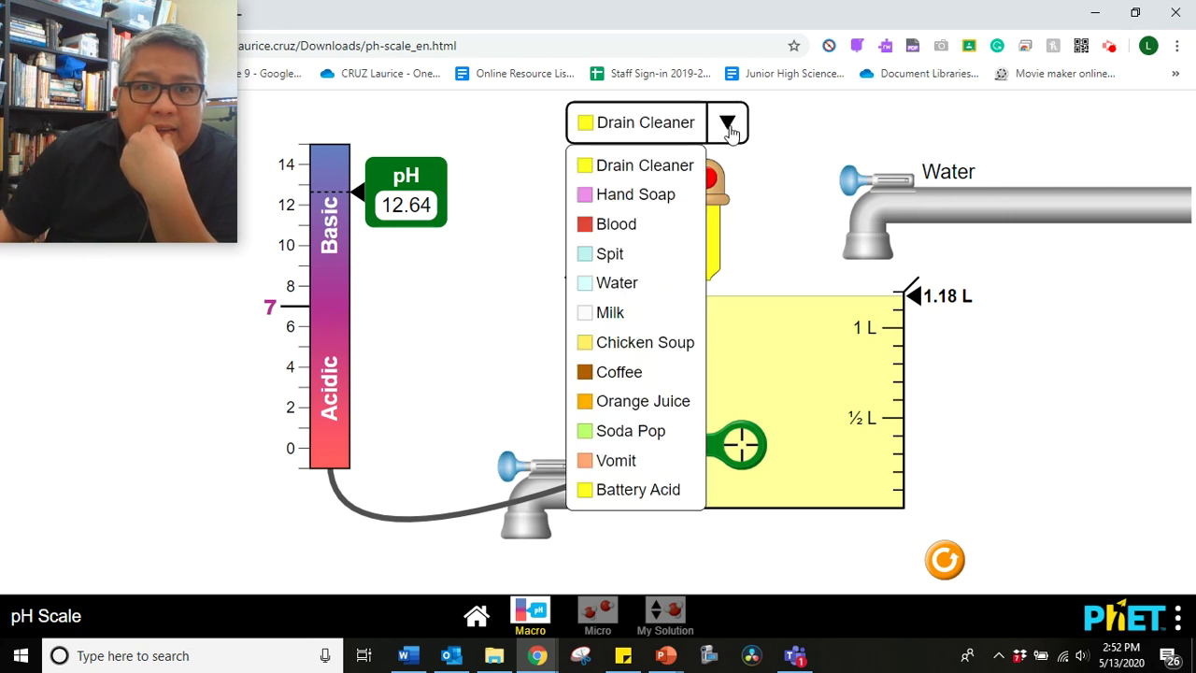
click(640, 494)
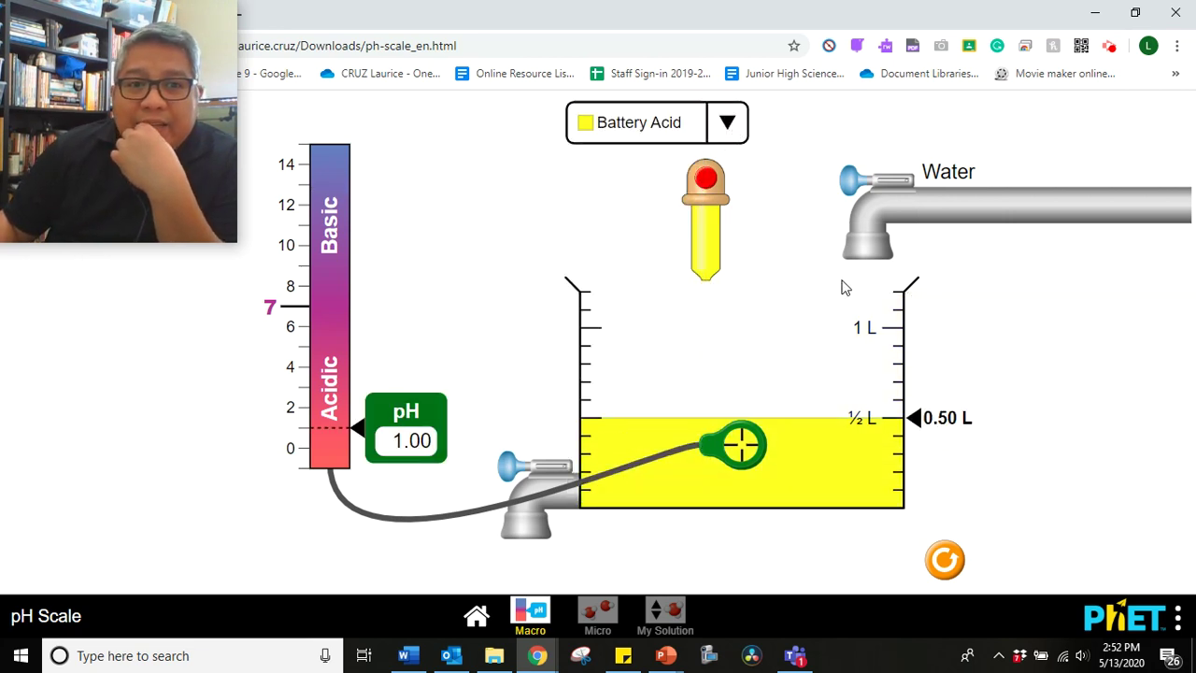
drag(850, 183, 799, 210)
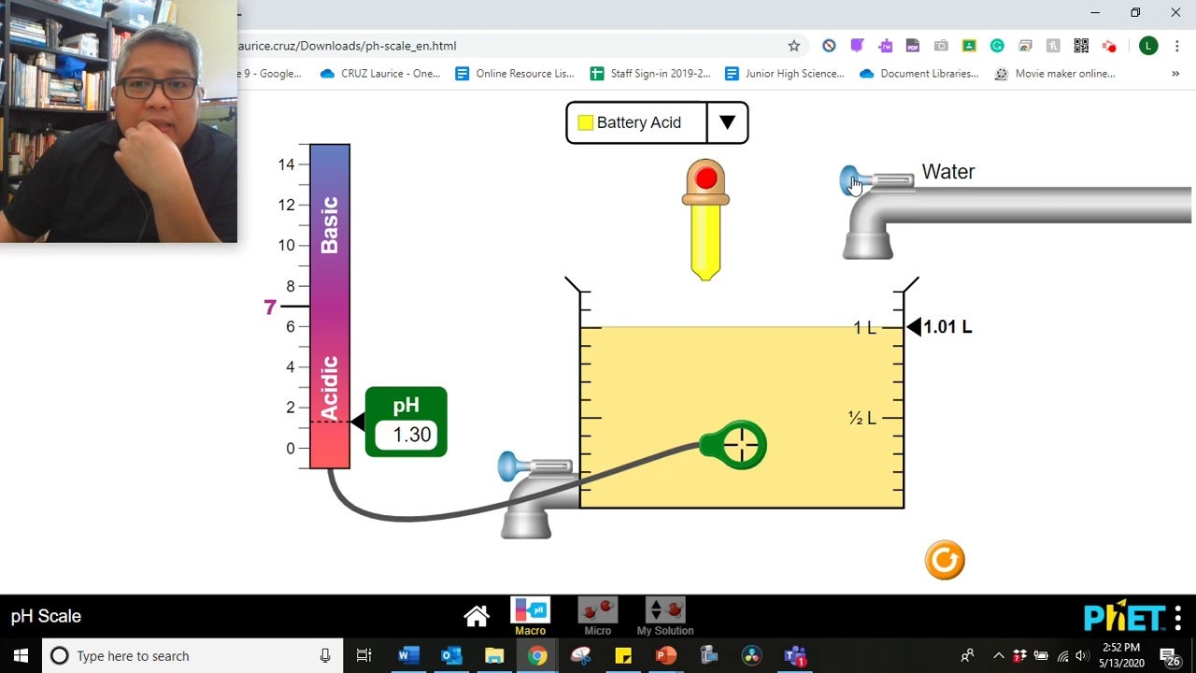
drag(852, 183, 755, 223)
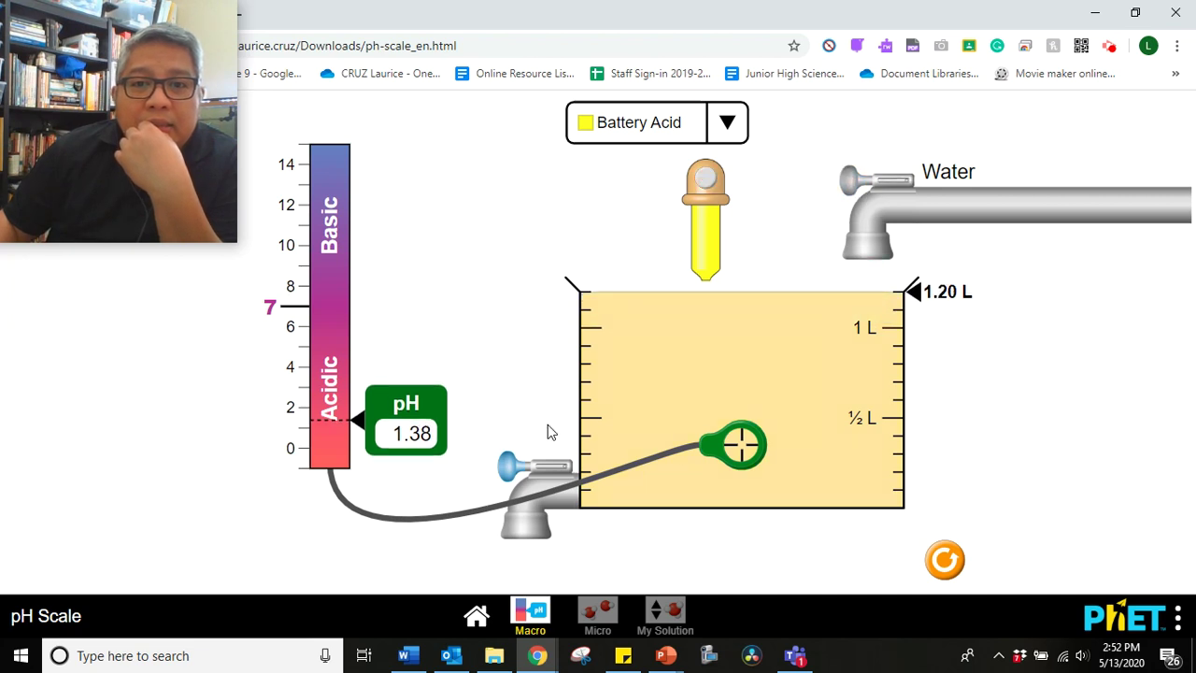
- Drain and refill with water twice, with the pH probe in the liquid, ending at 1.14 L, pH 2.92
drag(512, 469, 426, 482)
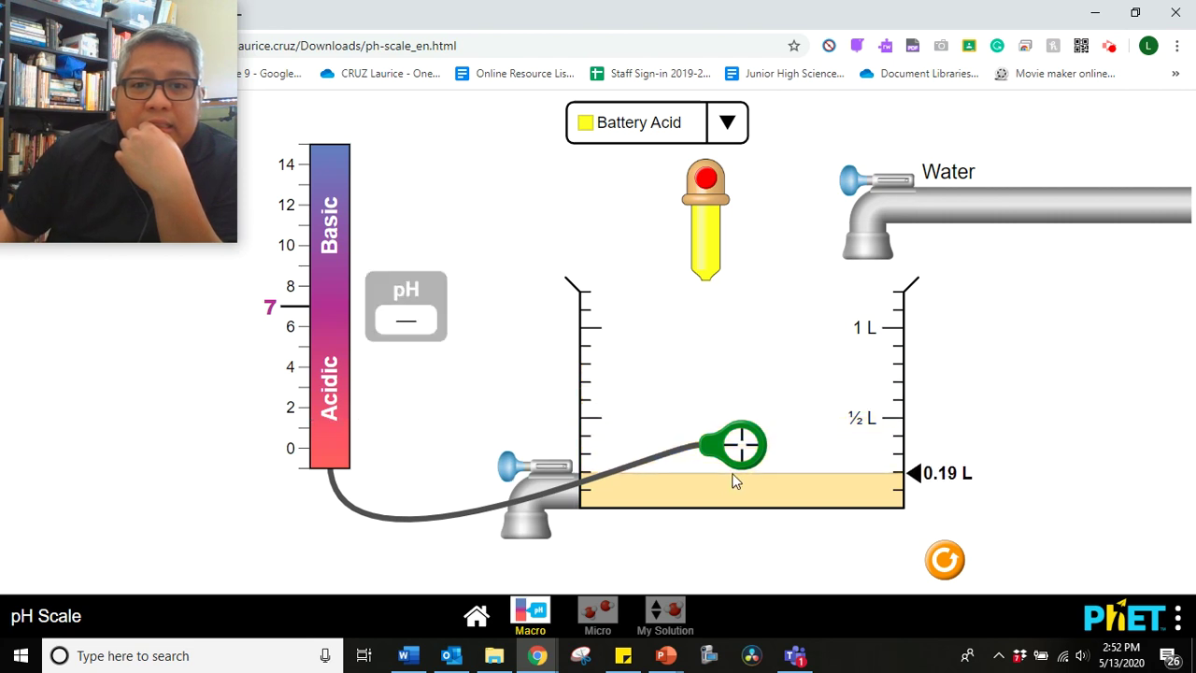
drag(746, 461, 745, 485)
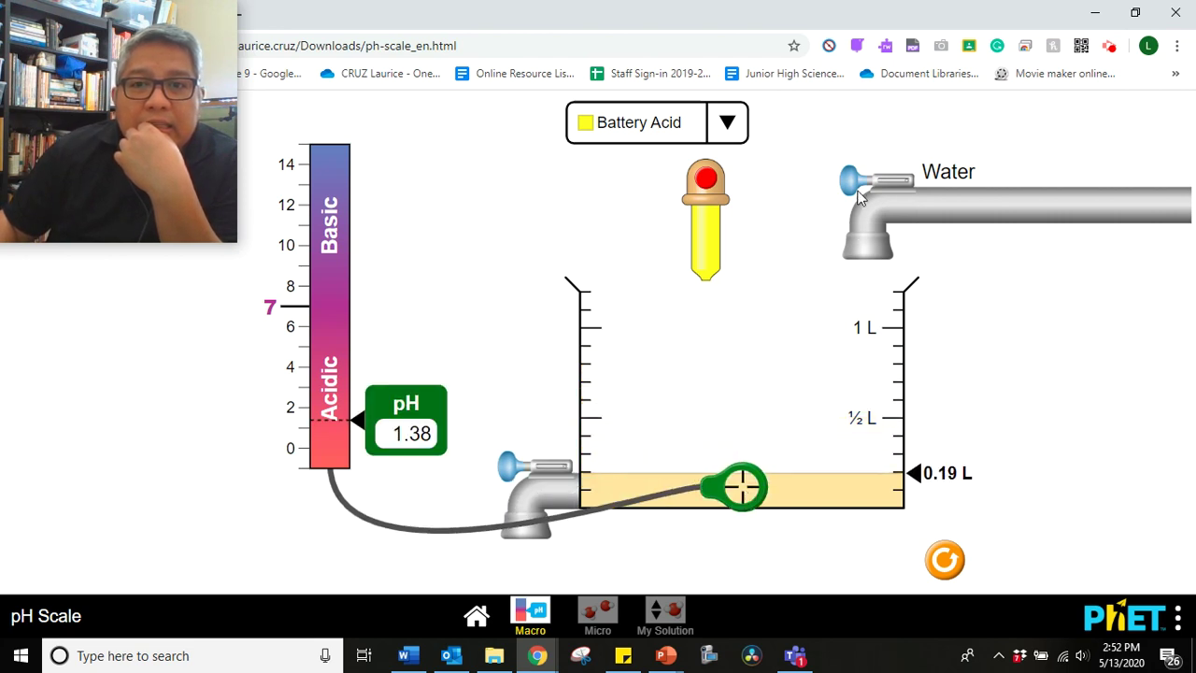
drag(857, 192, 679, 250)
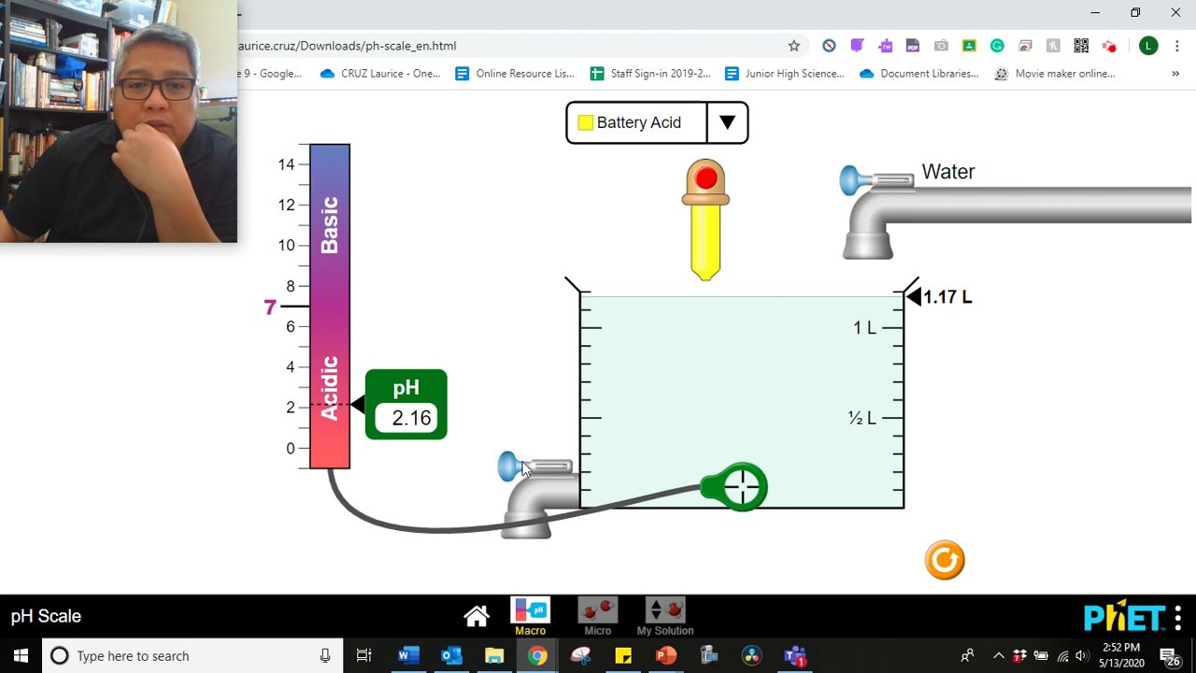
drag(504, 476, 470, 487)
drag(848, 183, 617, 282)
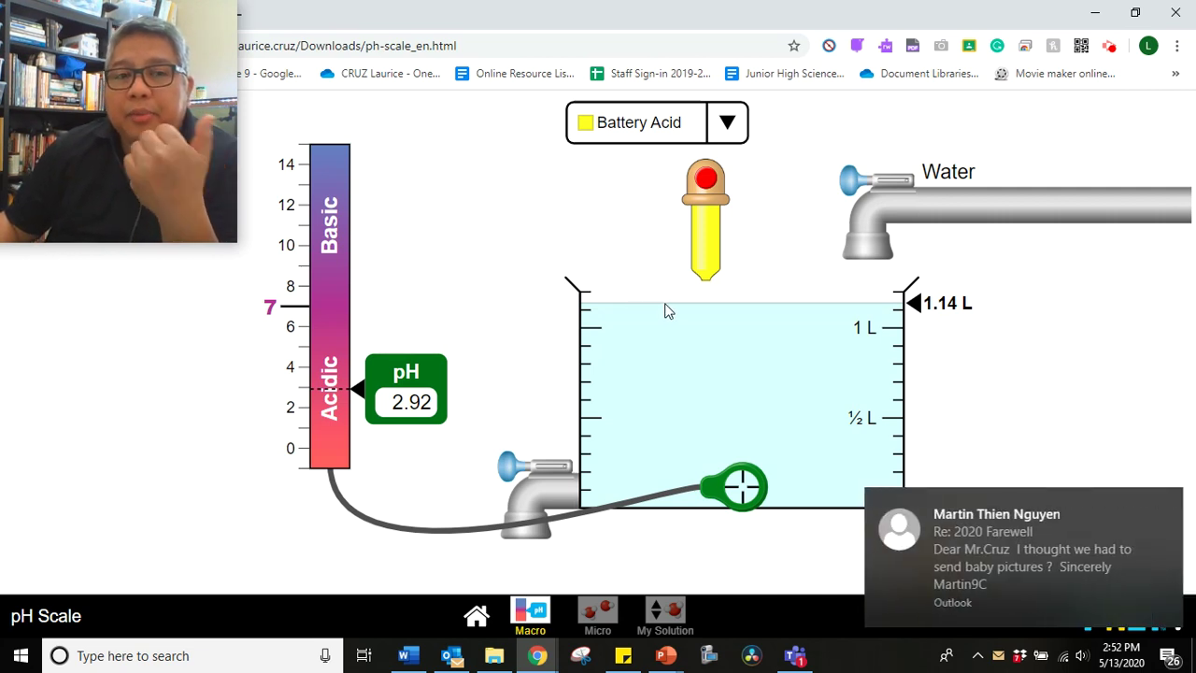